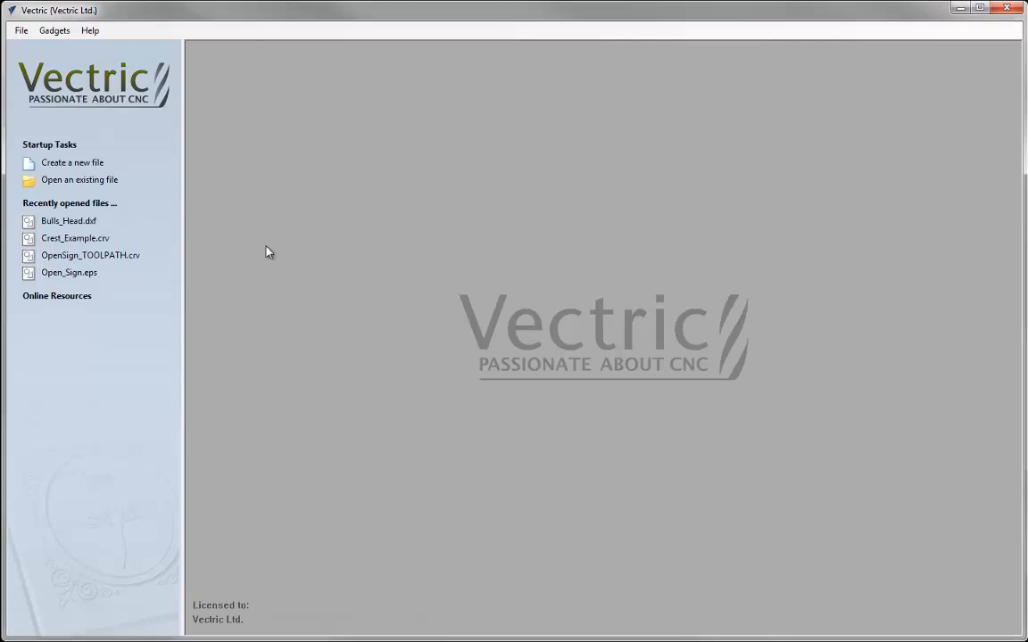
Open the existing drawing file Bulls_Head.dxf.
left_click(87, 181)
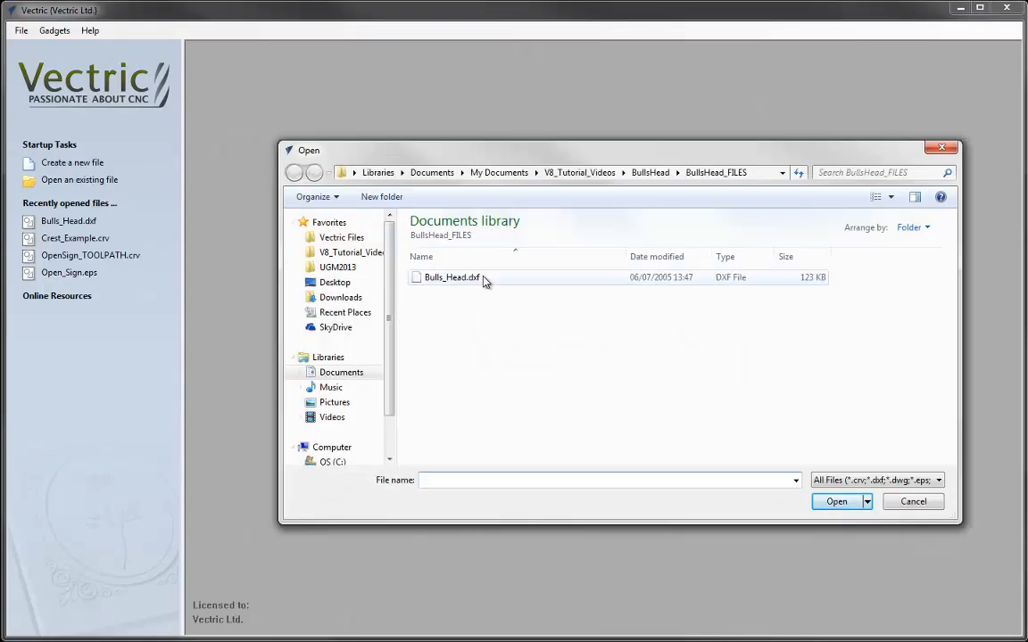
left_click(456, 277)
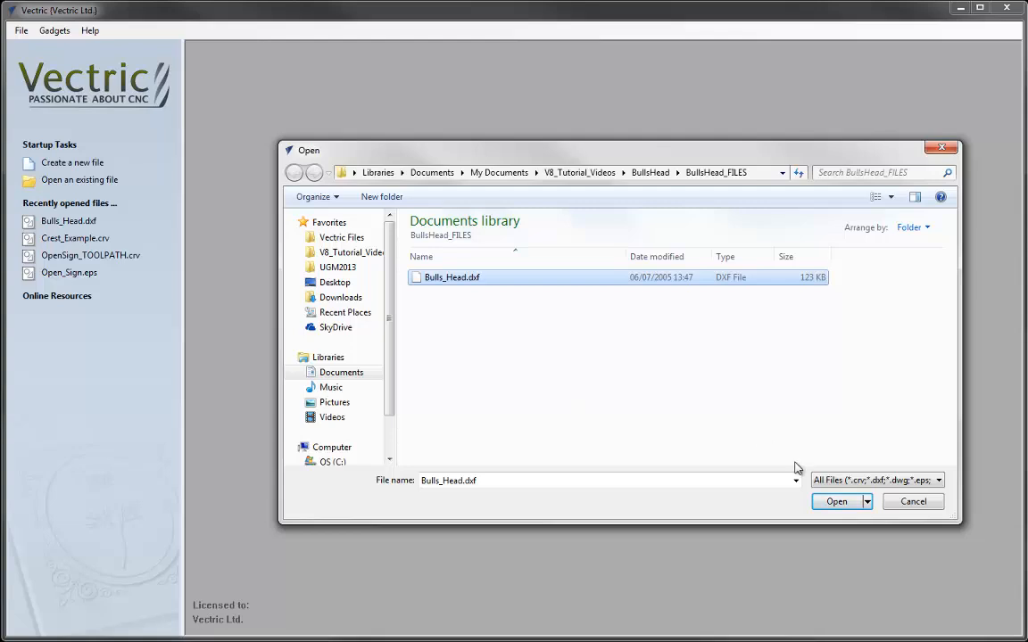
left_click(837, 502)
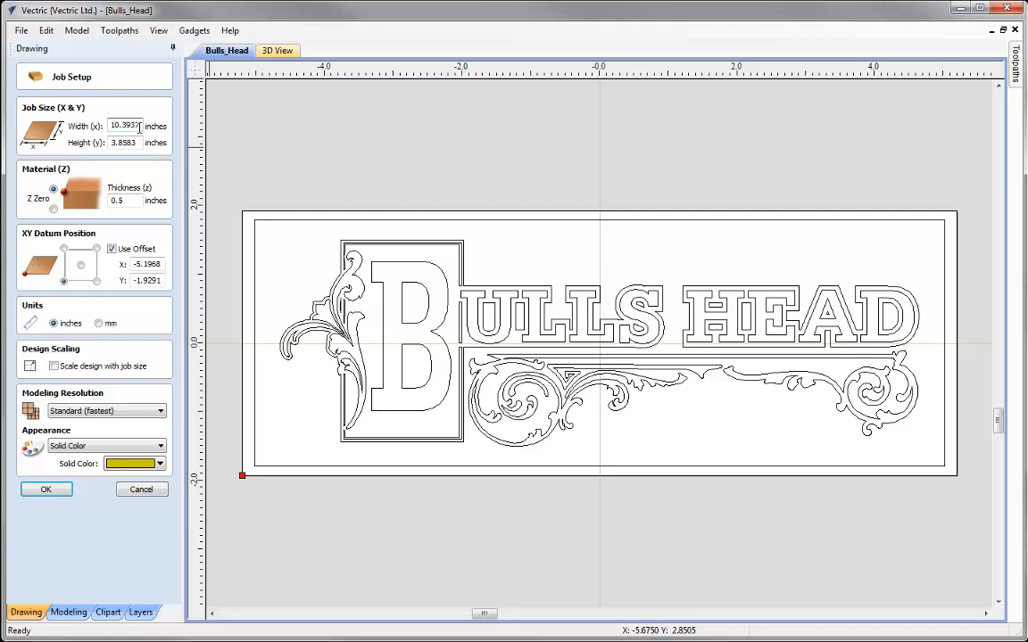
Set up the job as 12 inches wide, 5 inches high and 0.5 inches thick, with the XY datum offset disabled.
type("12")
key("Return")
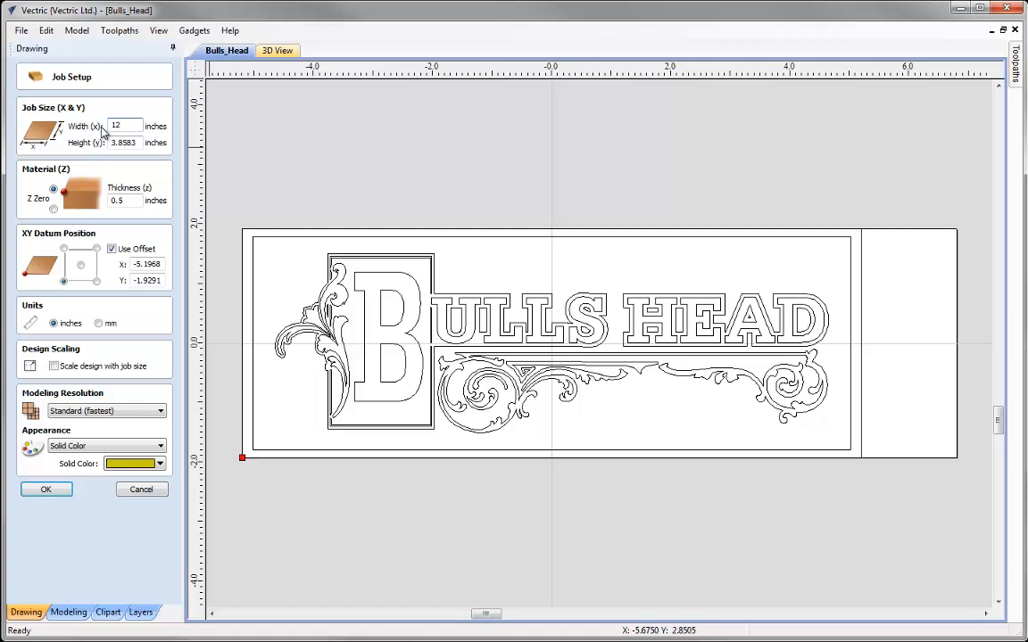
key("Tab")
type("5")
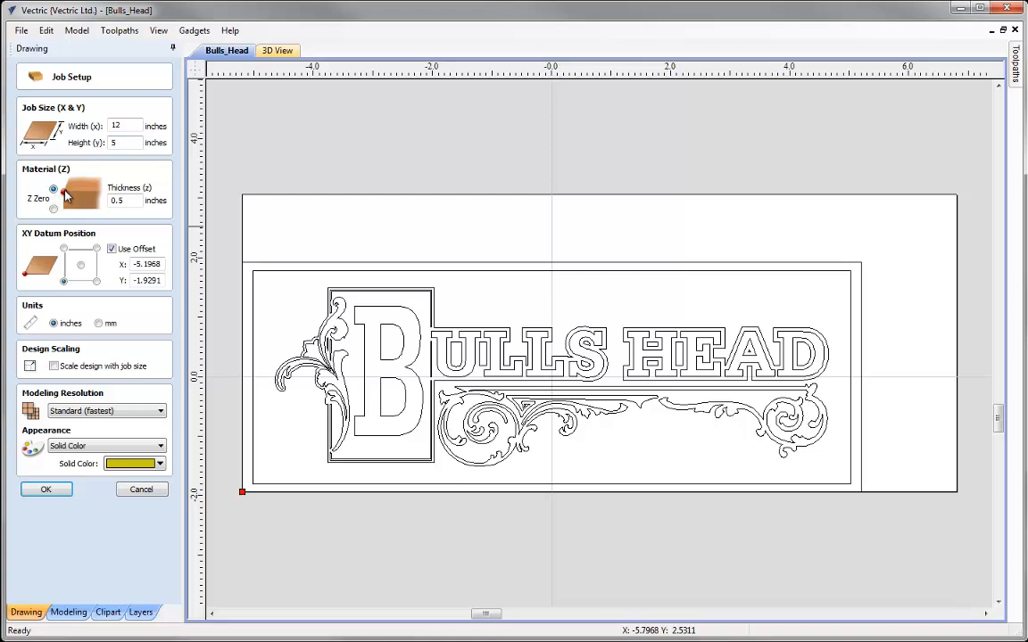
double_click(117, 201)
type("0.5")
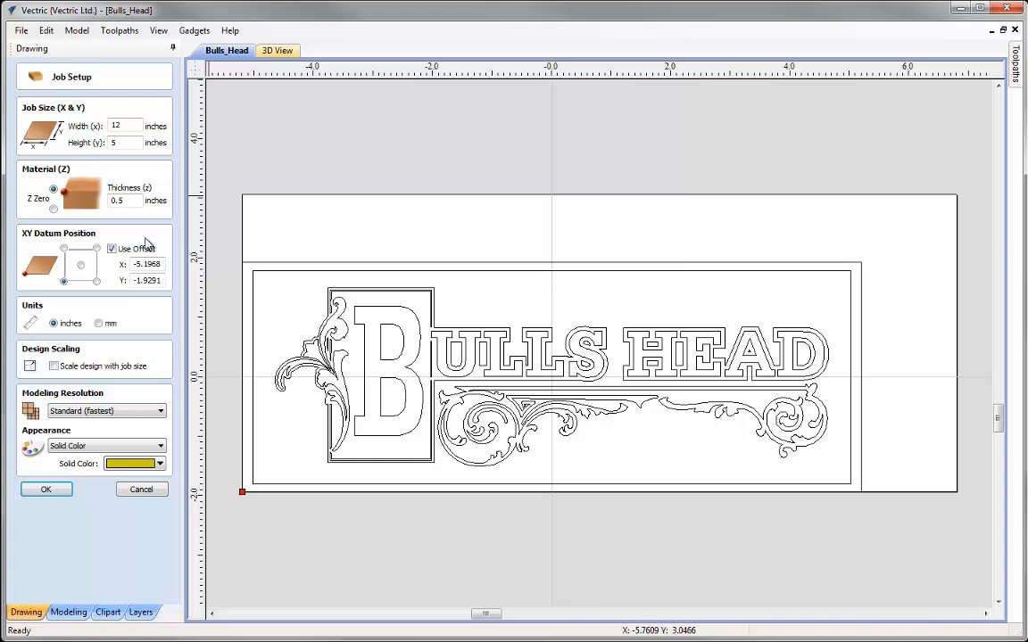
left_click(112, 250)
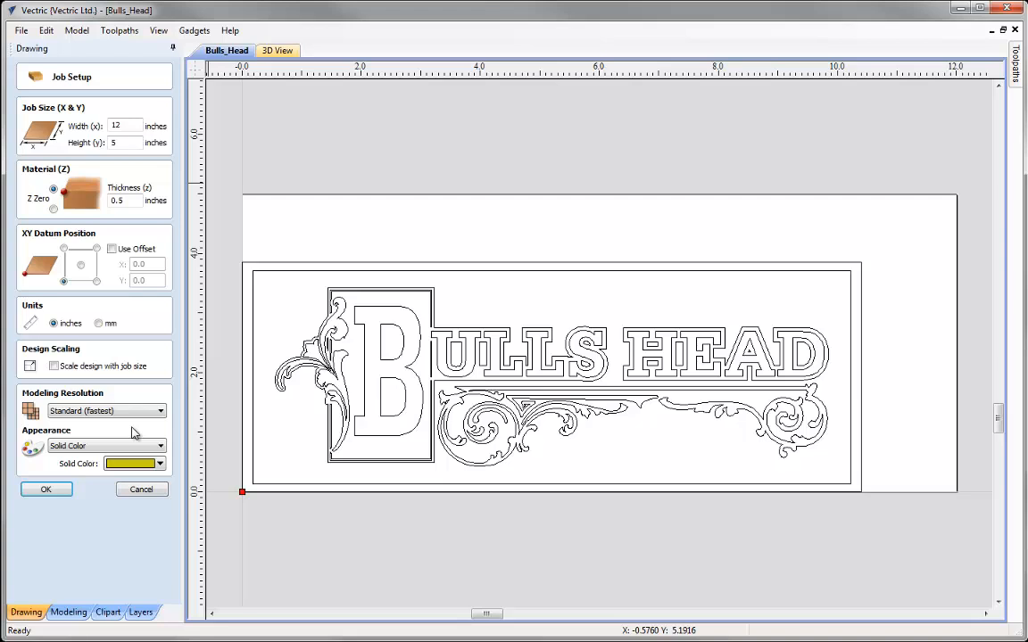
left_click(42, 491)
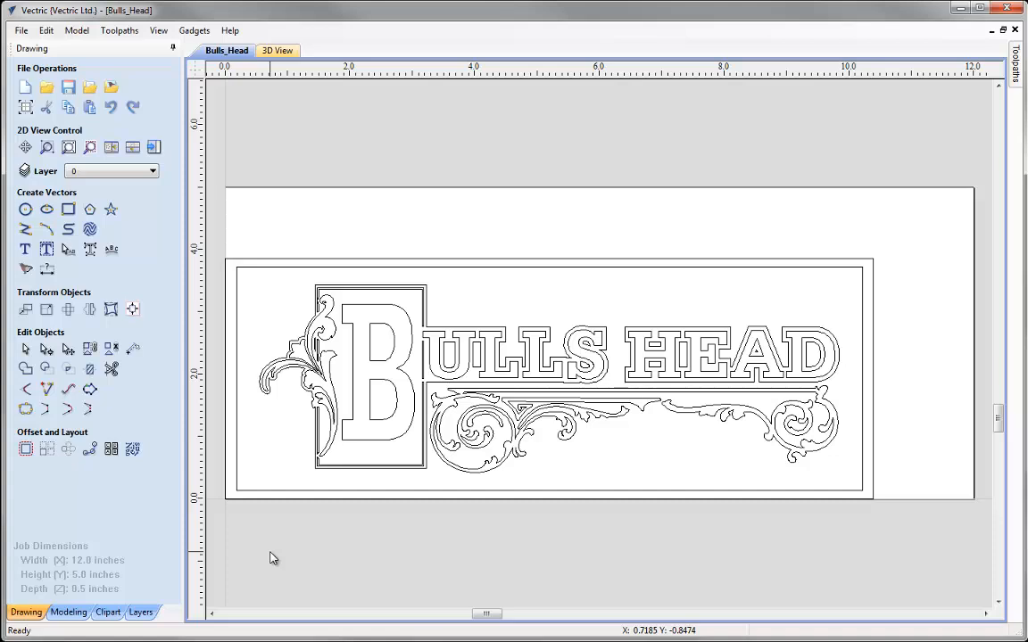
Select the large letter B outline together with the adjoining leaf scroll vectors, and clear the selection.
left_click(336, 401)
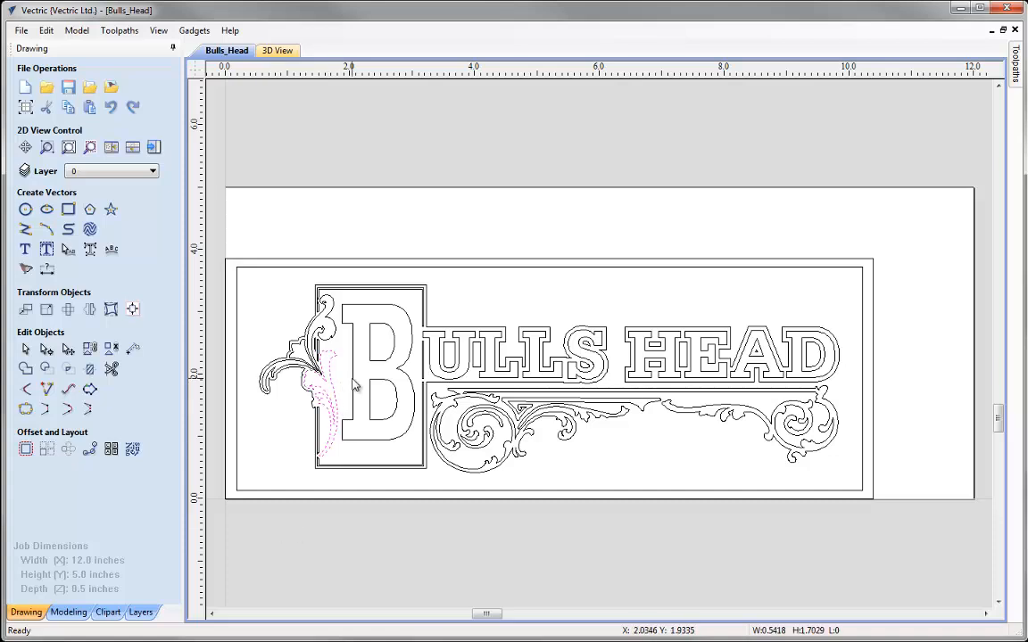
left_click(340, 393)
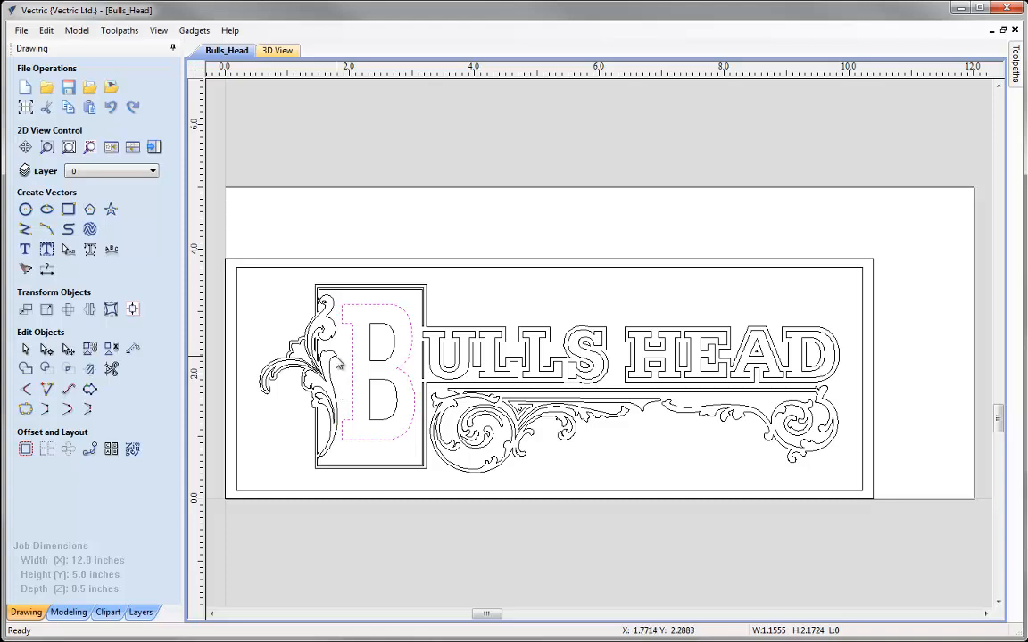
left_click(307, 329, "shift")
left_click(332, 337, "shift")
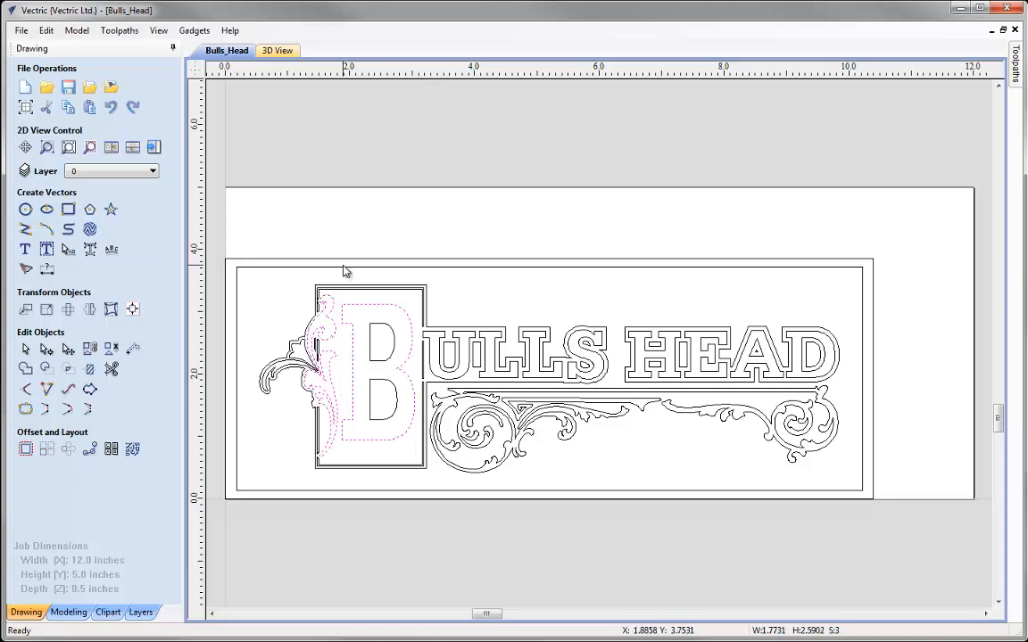
left_click(361, 538)
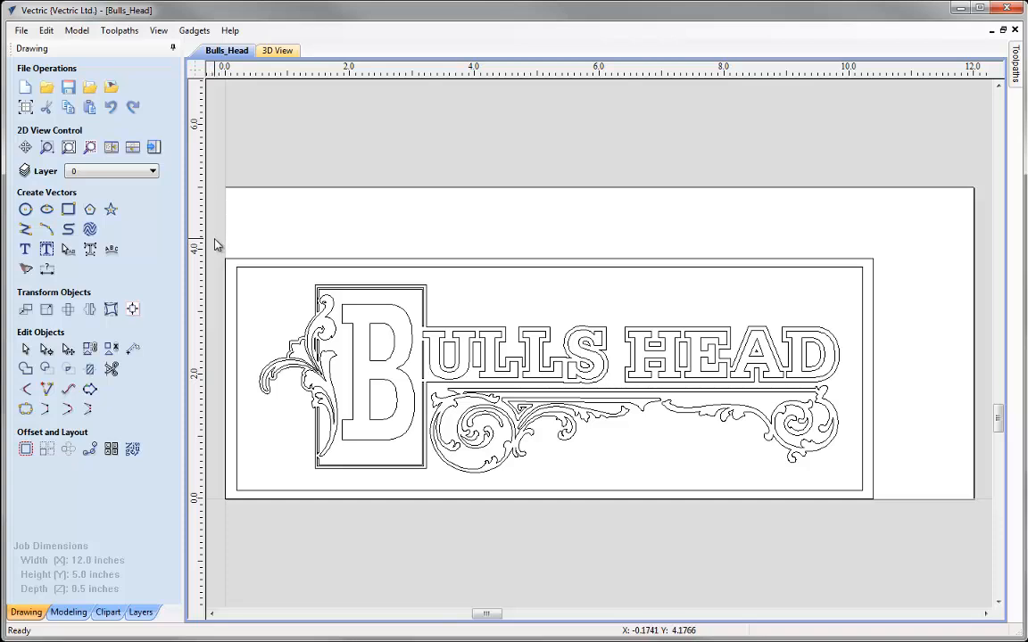
Window-select the whole sign, try a crossing selection over the lower scrollwork and border, and clear the selection.
left_click_drag(214, 243, 901, 520)
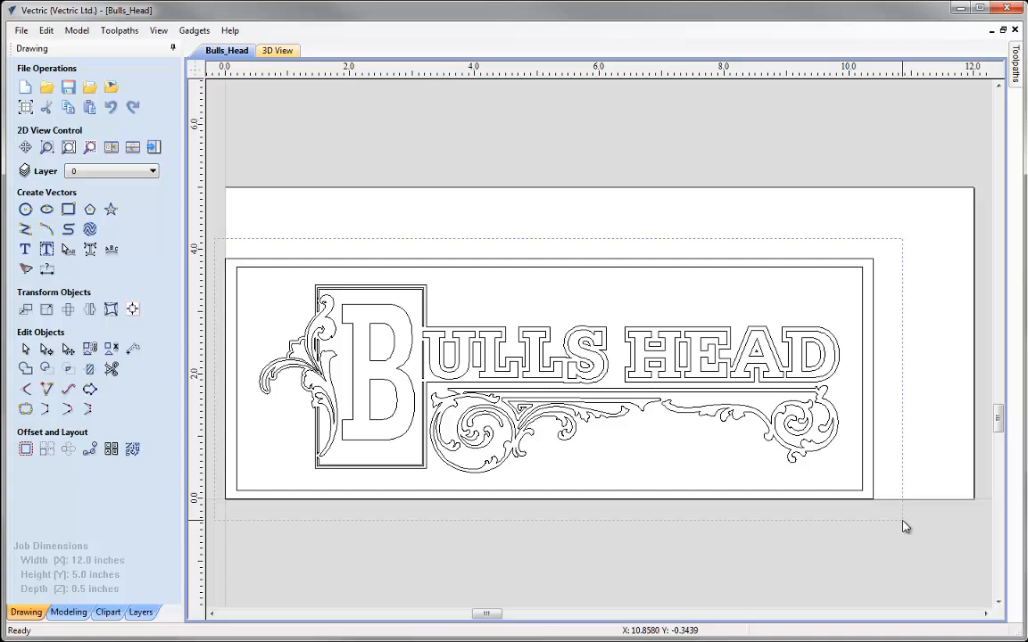
left_click_drag(904, 526, 904, 527)
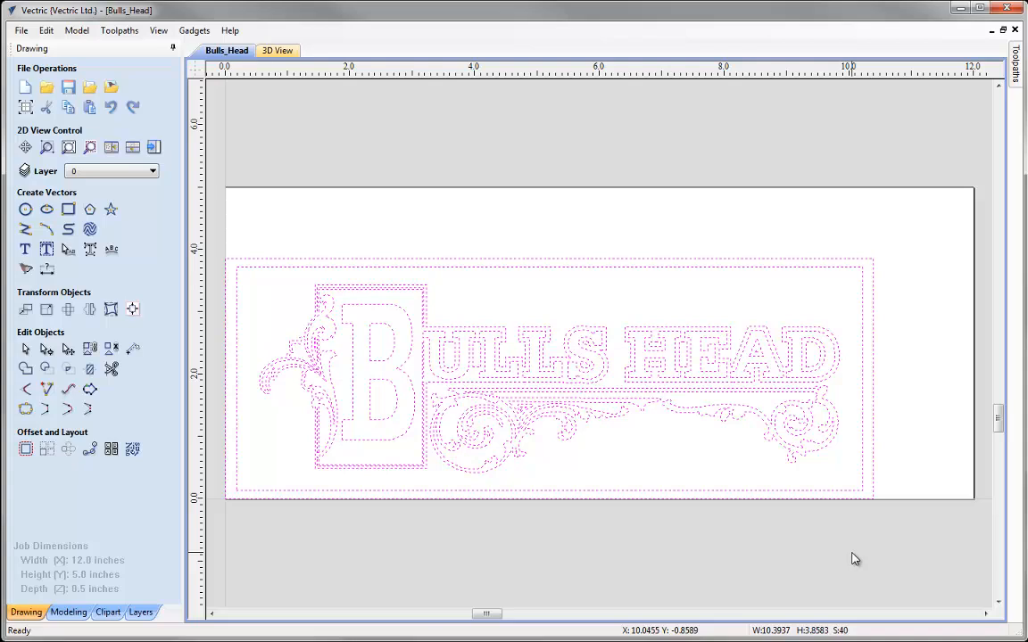
left_click(785, 536)
left_click_drag(849, 529, 552, 420)
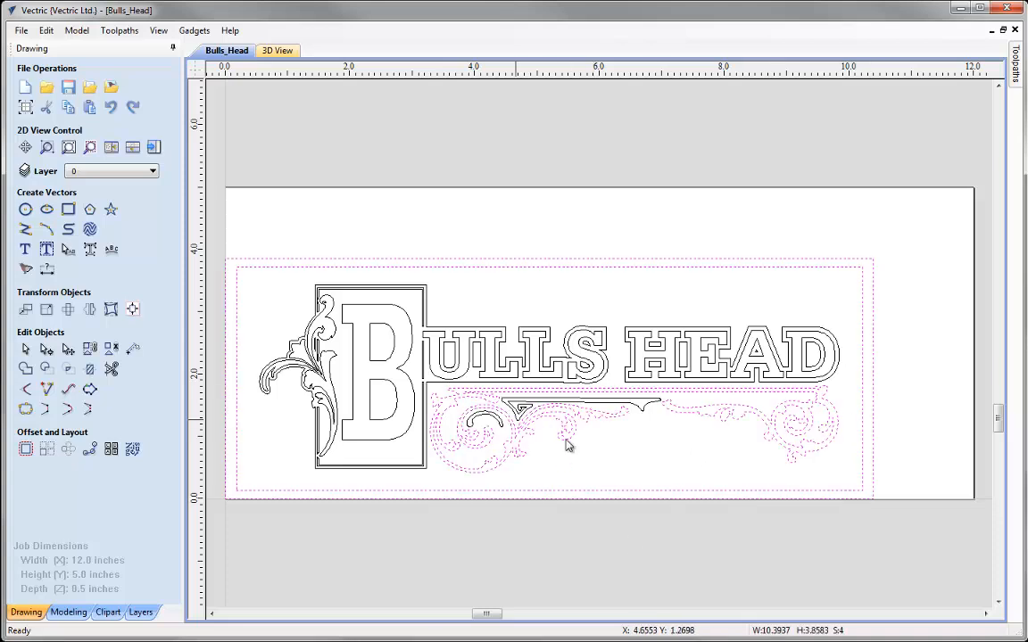
left_click(648, 560)
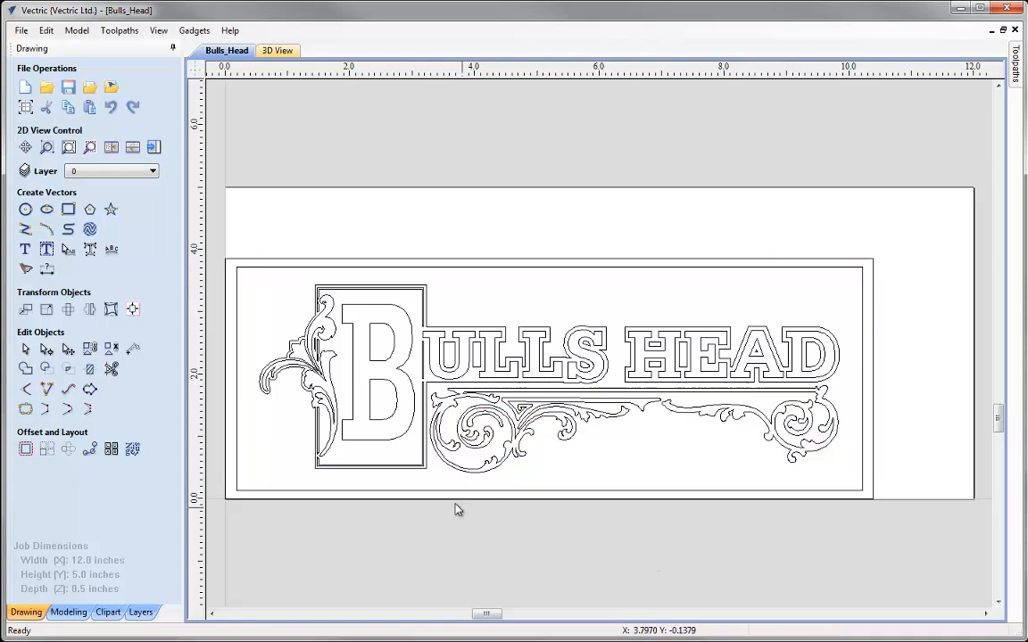
Select all vectors and center them in the material both horizontally and vertically.
left_click(45, 30)
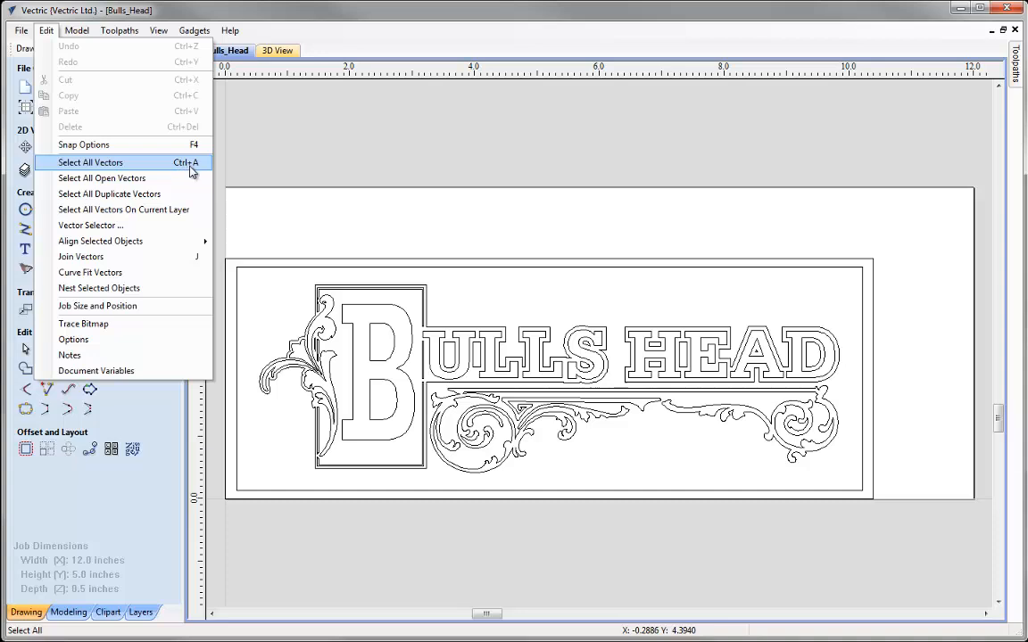
left_click(156, 170)
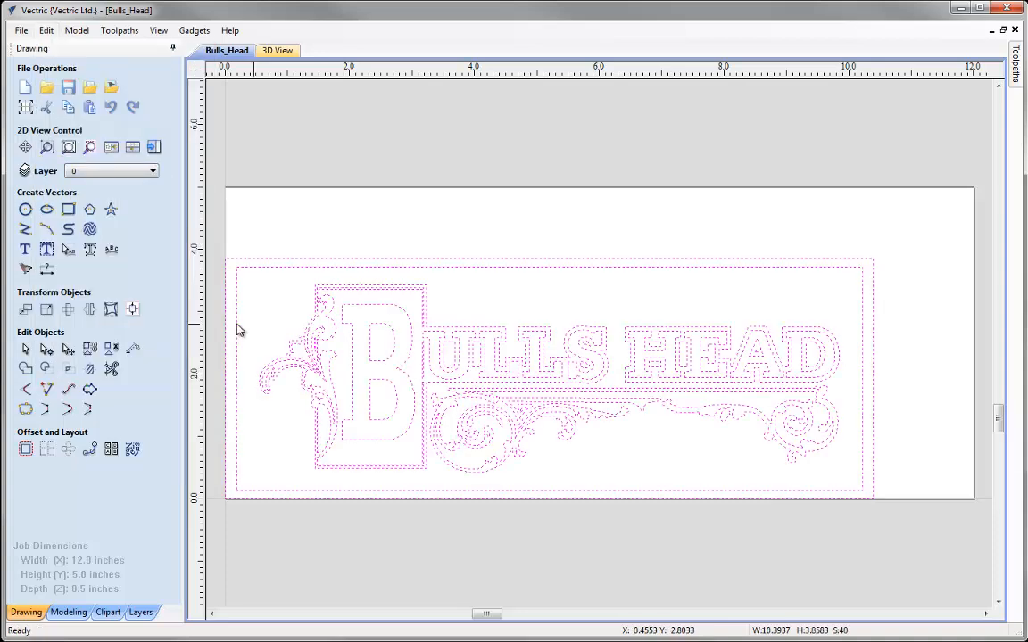
left_click(133, 310)
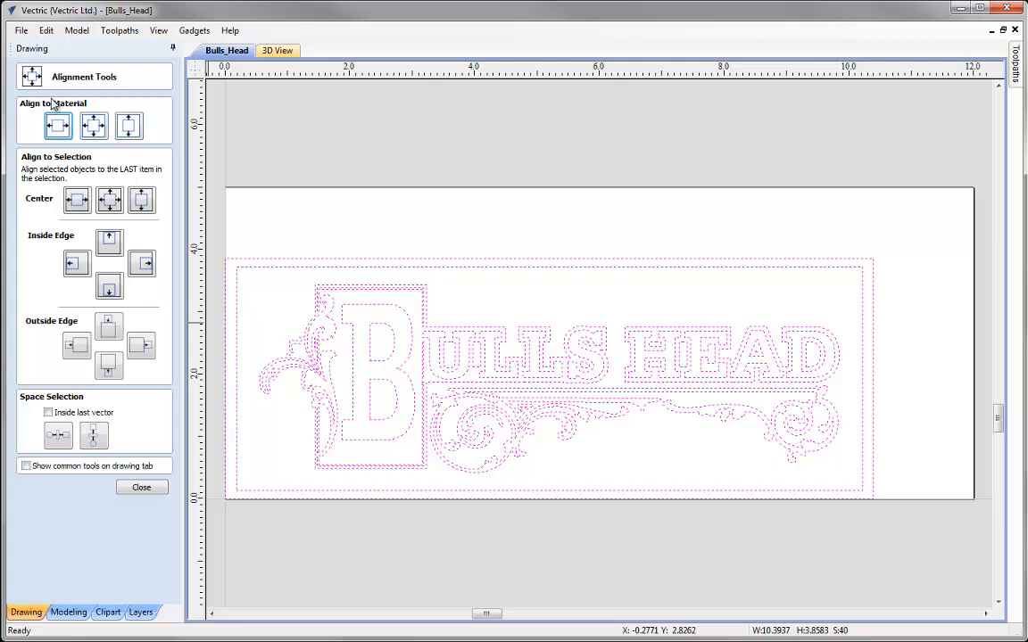
left_click(95, 129)
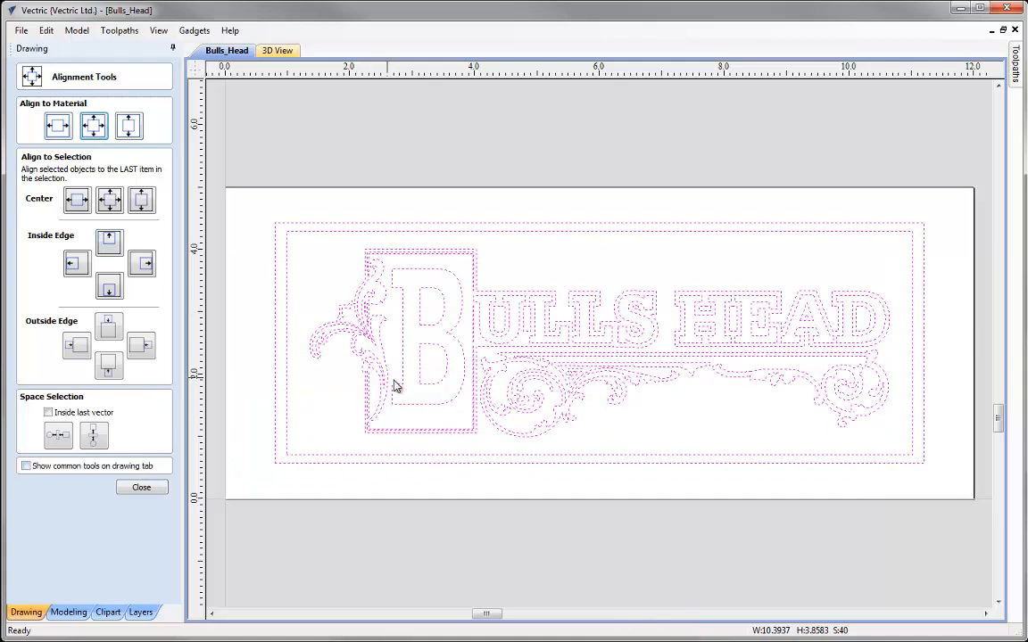
left_click(143, 489)
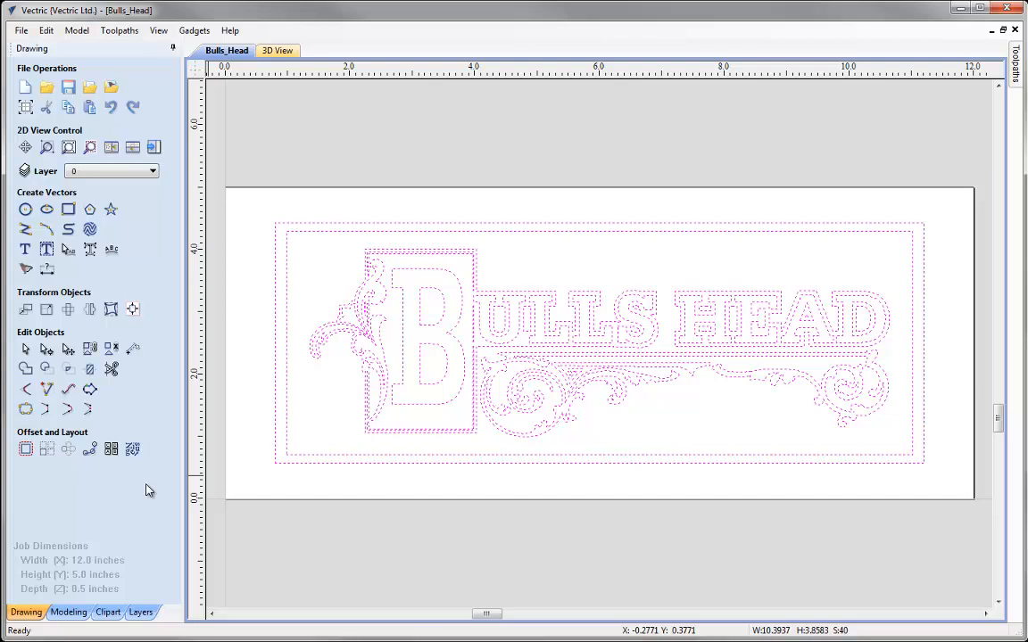
Switch to the toolpath layout and set the home/start position Z to 0.5 inches in the material setup.
left_click(155, 150)
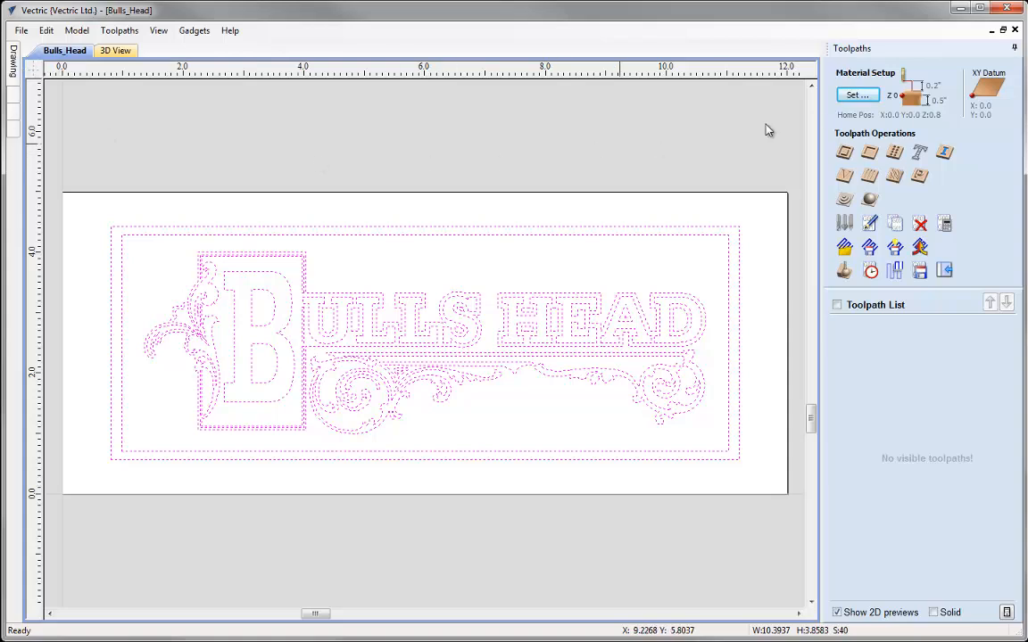
left_click(854, 95)
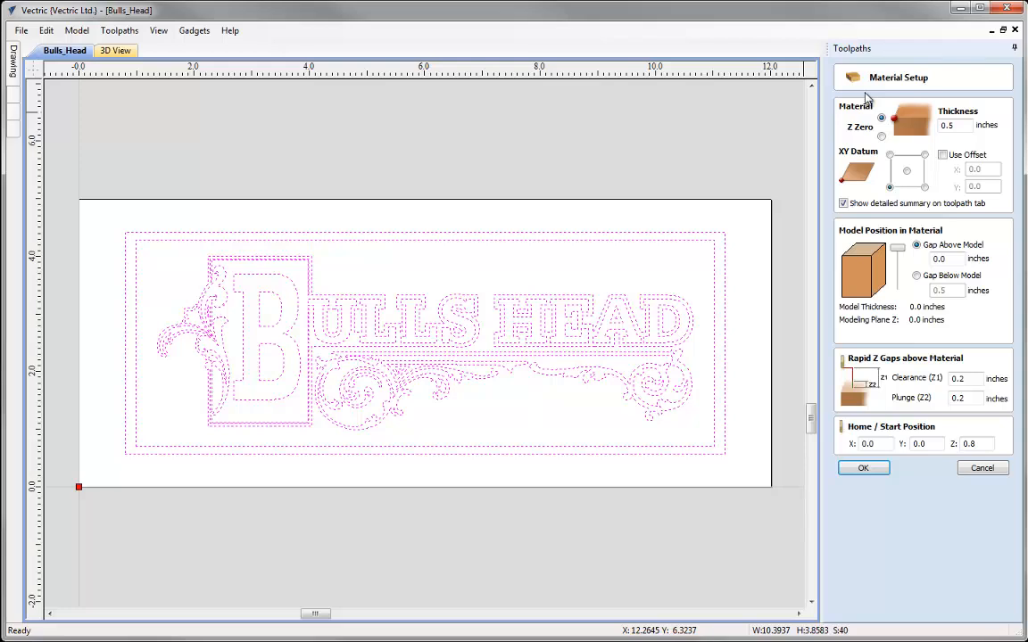
left_click(973, 470)
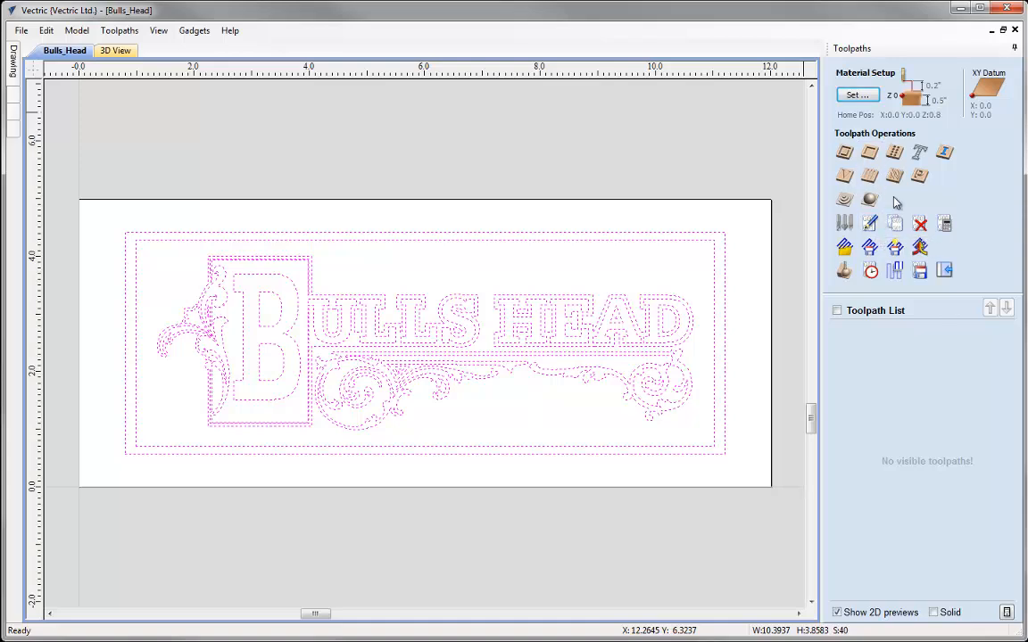
left_click(853, 99)
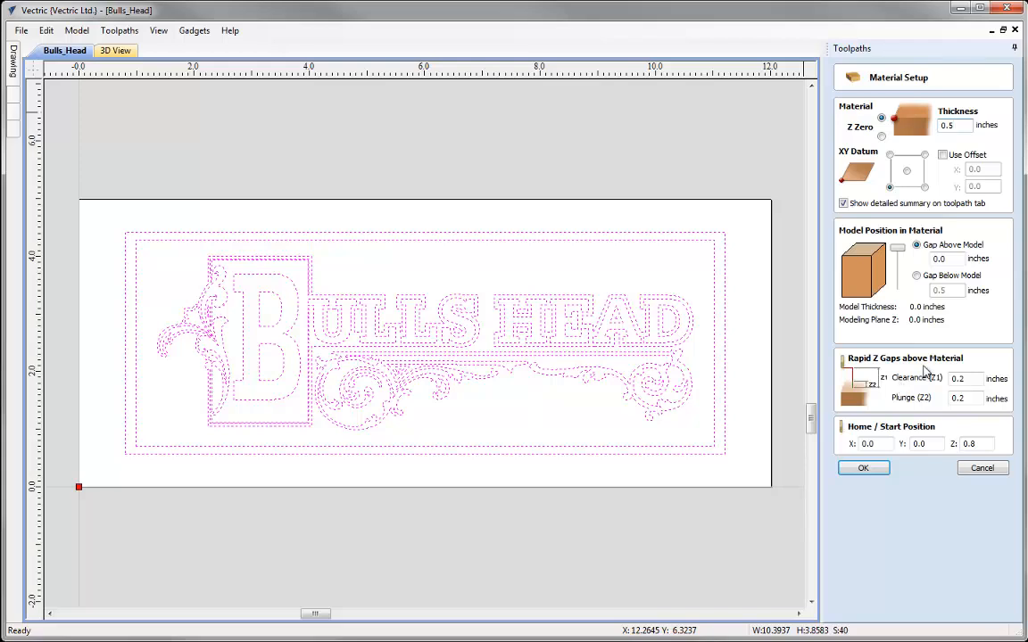
left_click(976, 444)
key("BackSpace")
type("5")
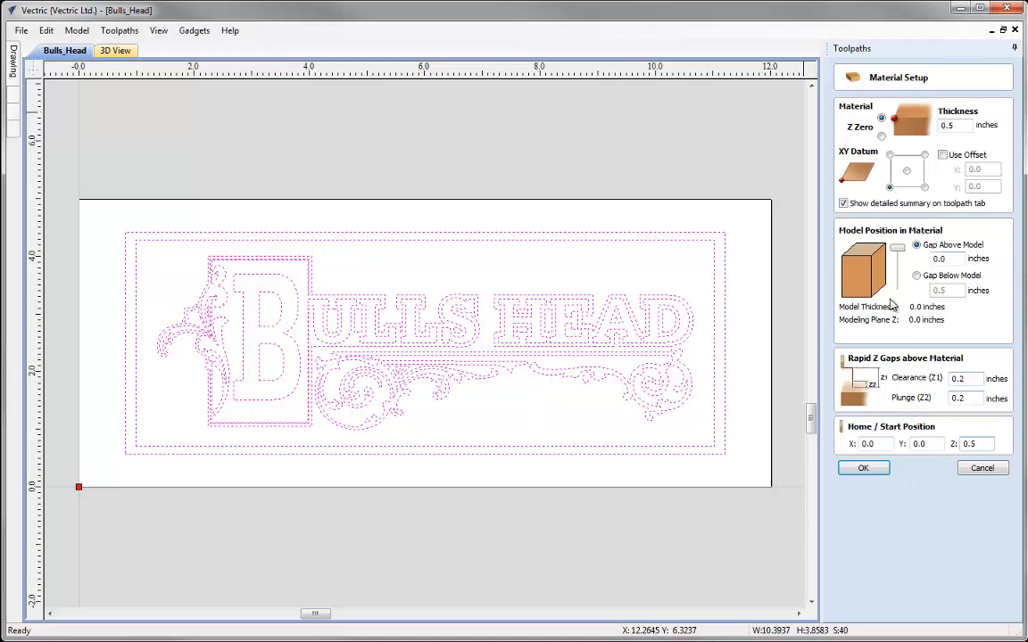
left_click(862, 470)
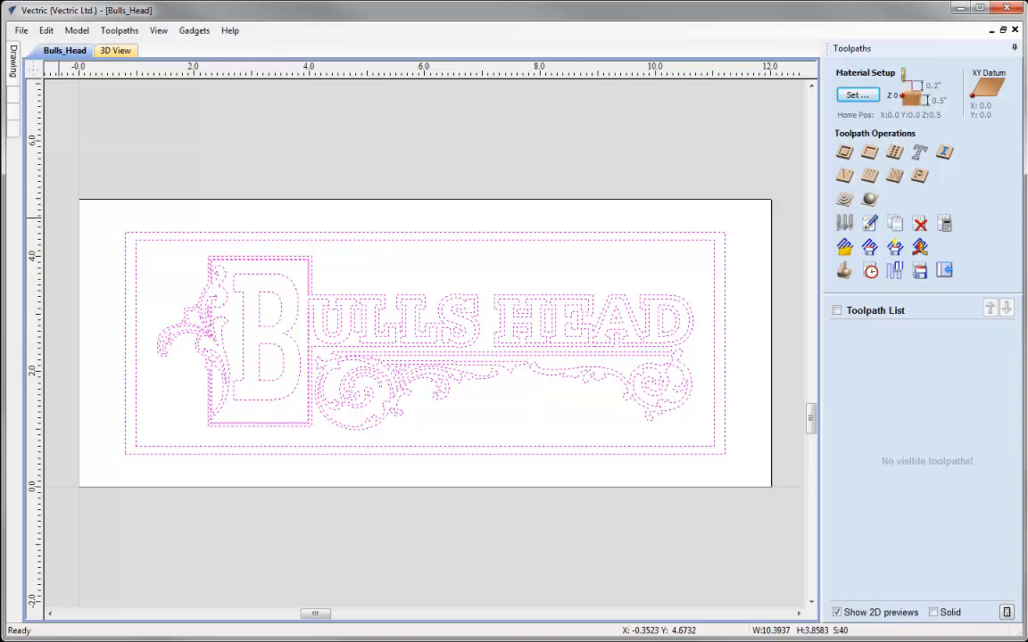
left_click(45, 30)
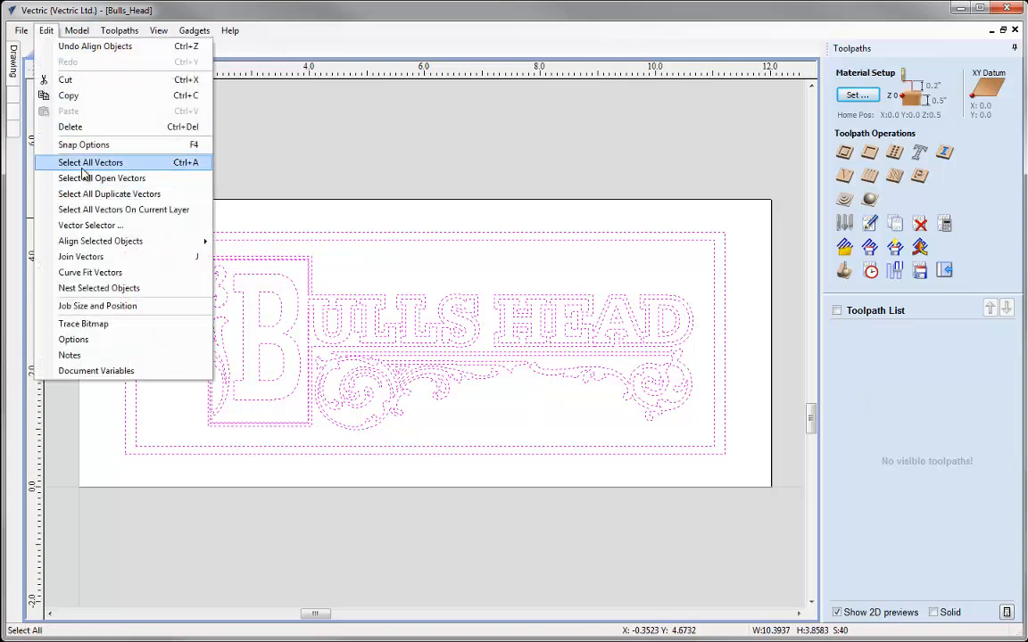
left_click(392, 16)
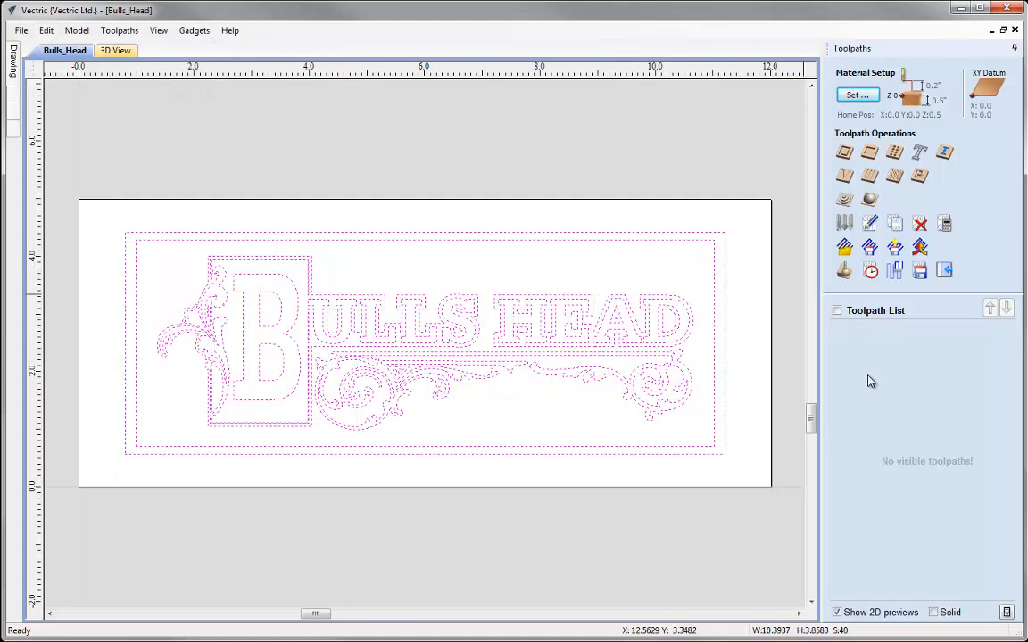
Start a V-Carve / Engraving toolpath on the selected vectors with start depth 0 and flat depth disabled.
left_click(845, 176)
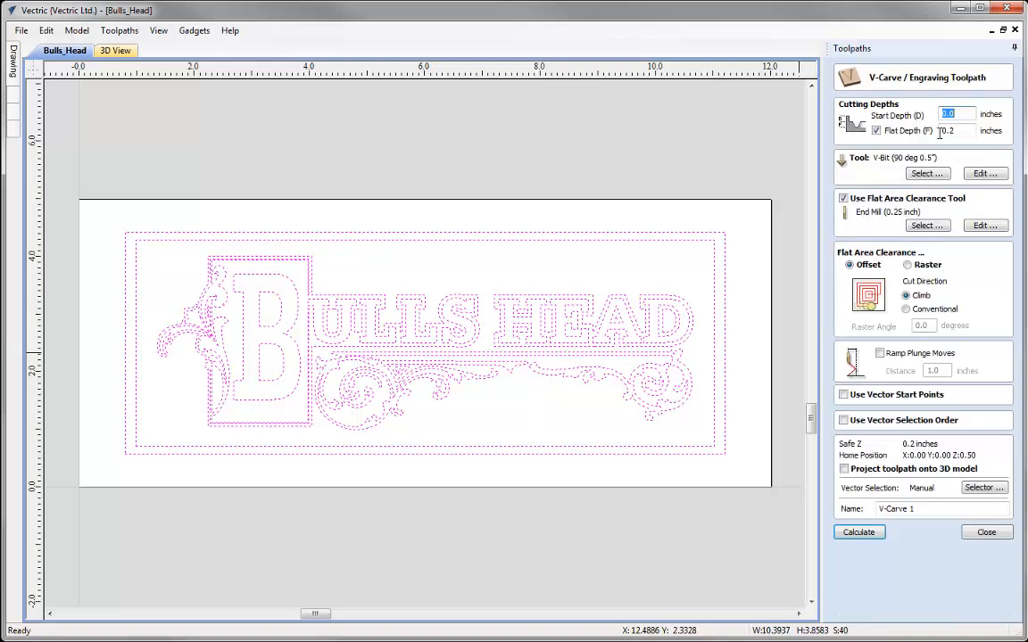
type("0")
left_click(955, 133)
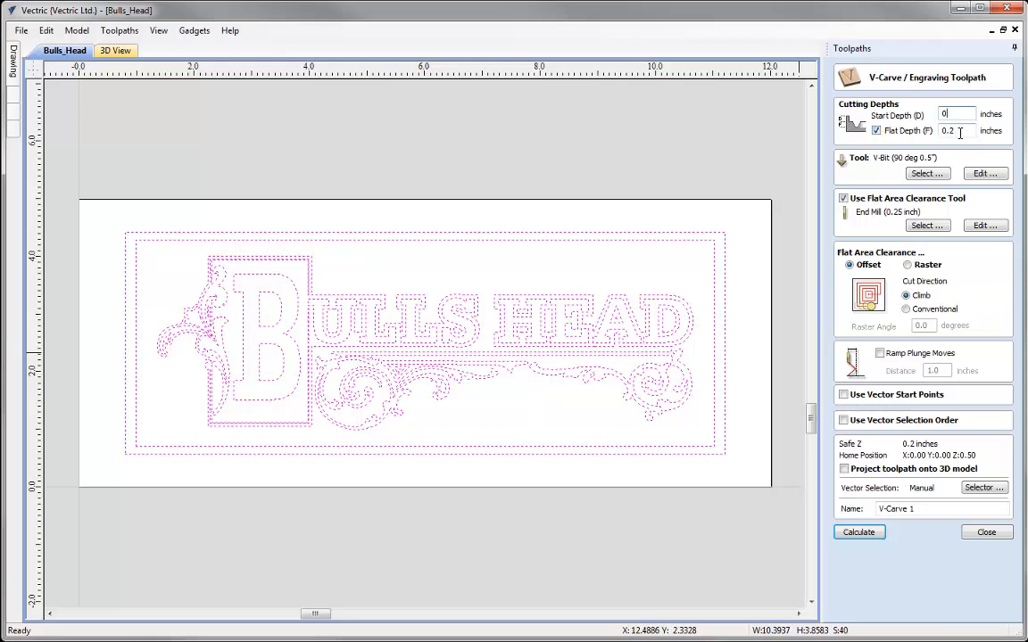
left_click(877, 131)
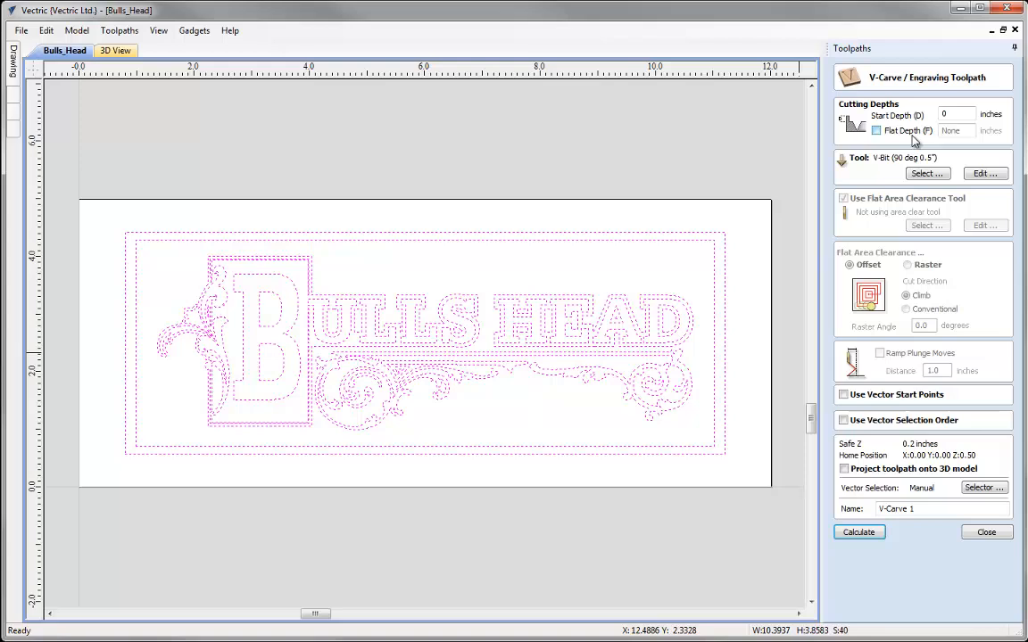
Choose the V-Bit (90 deg 0.5") from the tool database as the V-carve tool.
left_click(926, 174)
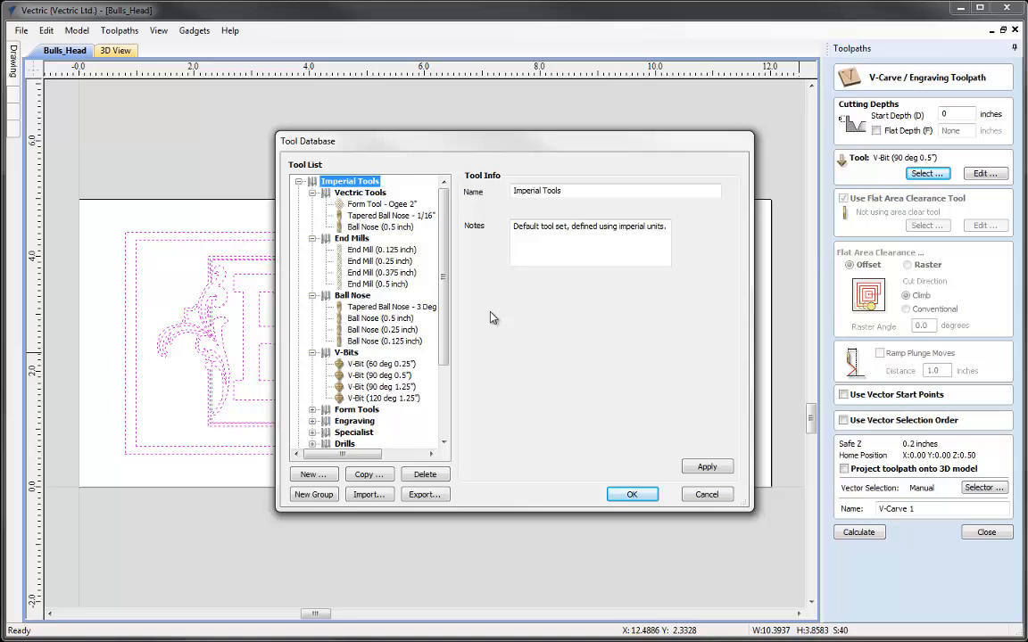
left_click(393, 376)
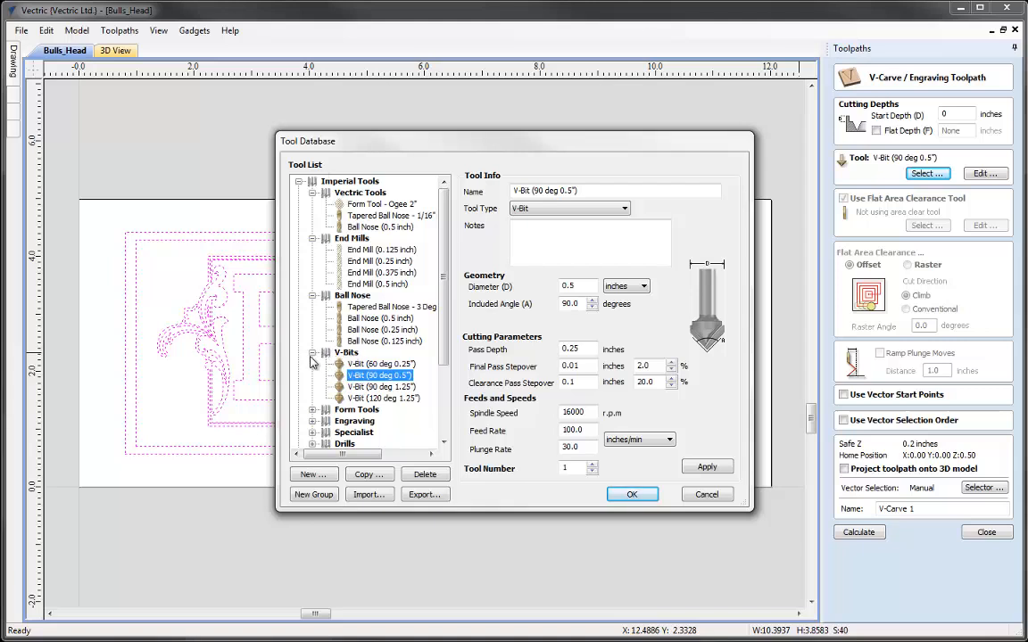
left_click(312, 357)
left_click(313, 357)
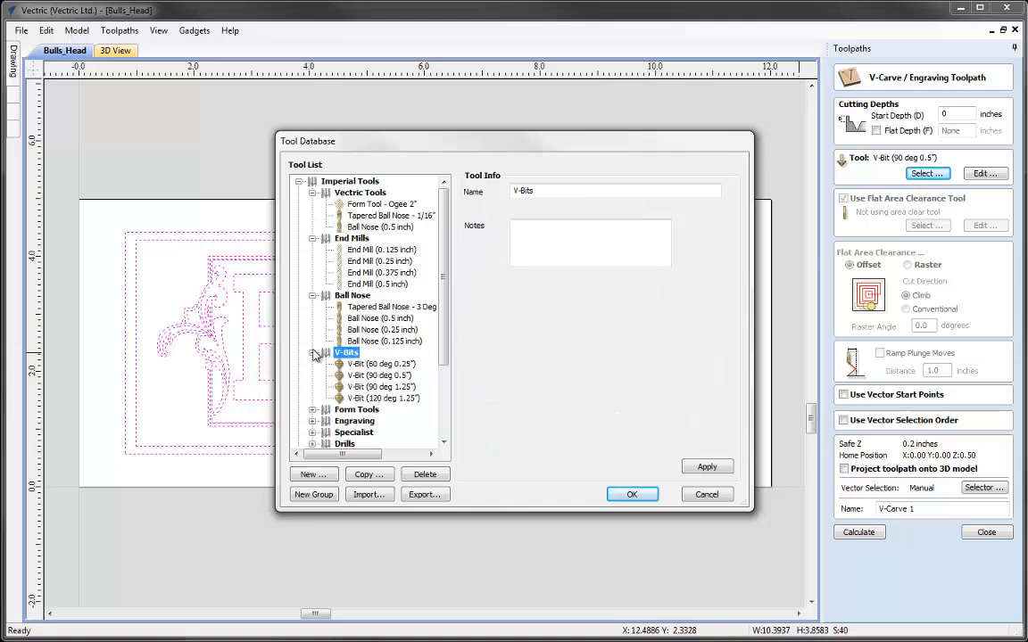
left_click(380, 375)
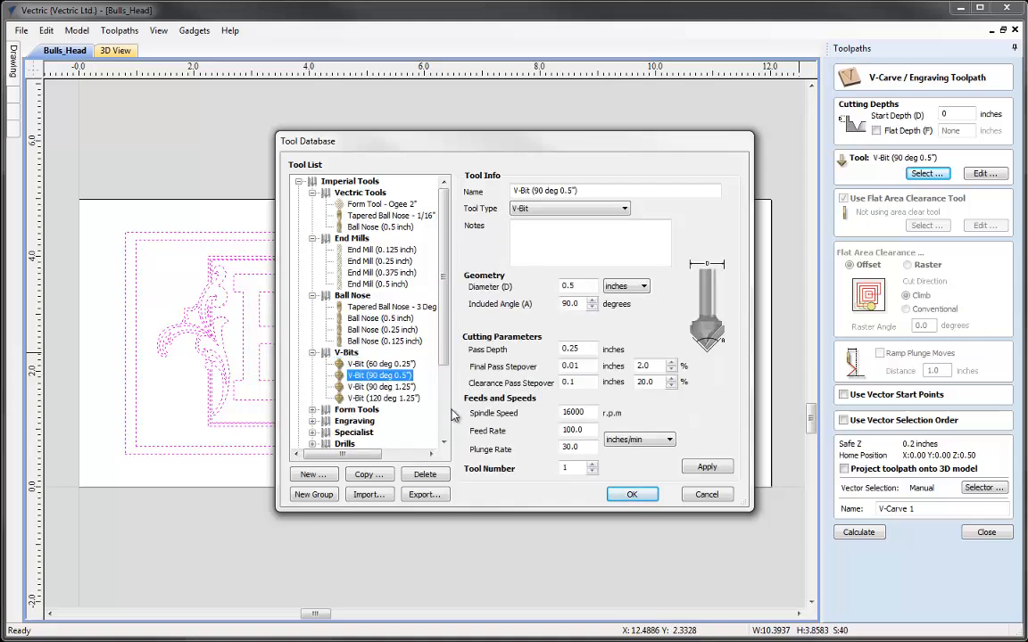
left_click(638, 498)
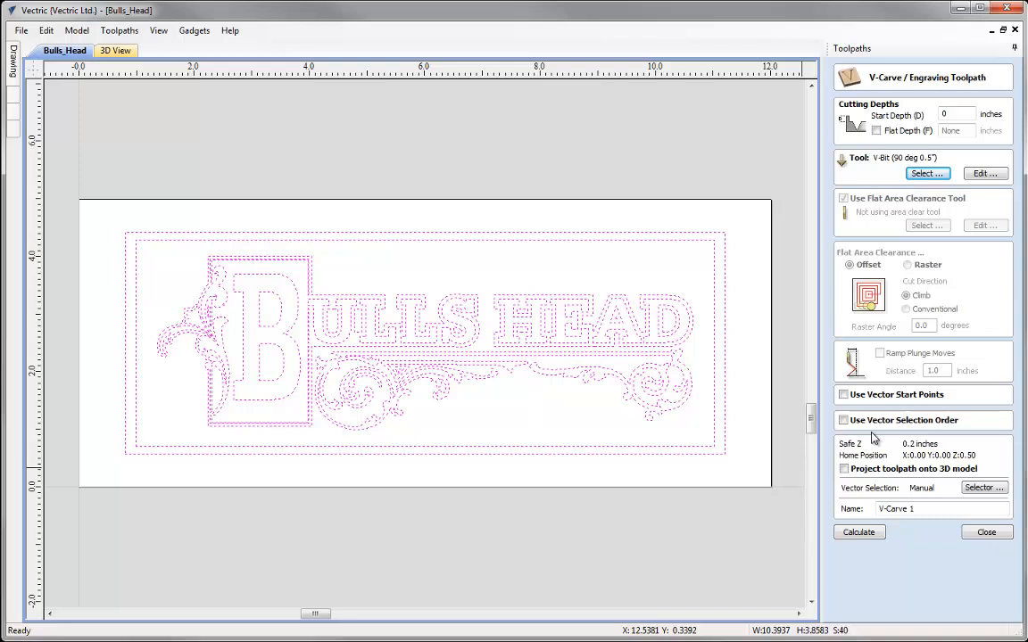
Name the toolpath V-Carve_V90 and calculate it.
left_click(951, 512)
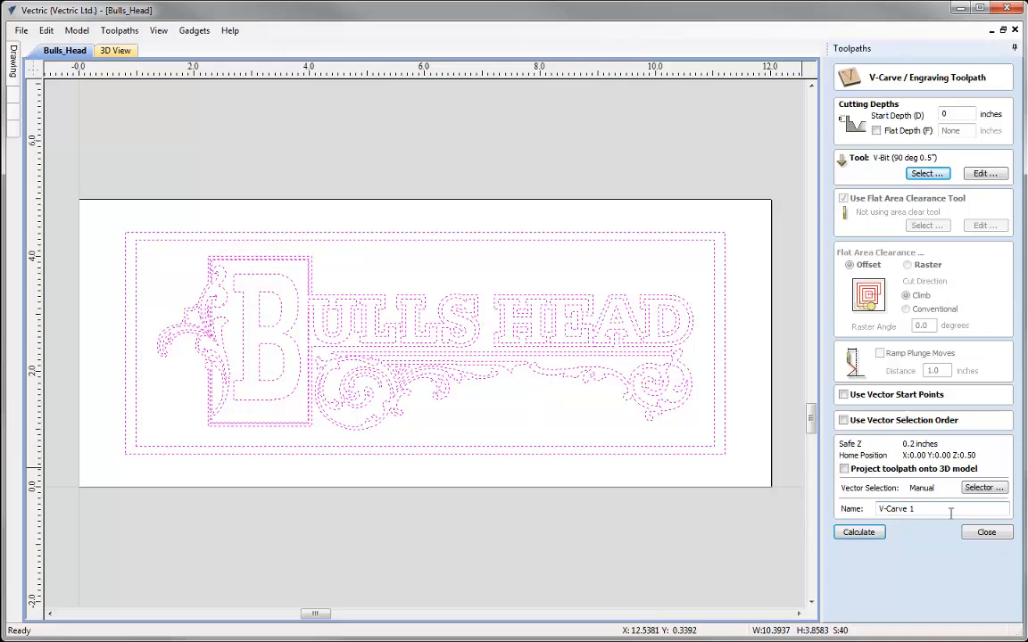
key("BackSpace")
key("BackSpace")
type("_V90")
left_click(858, 533)
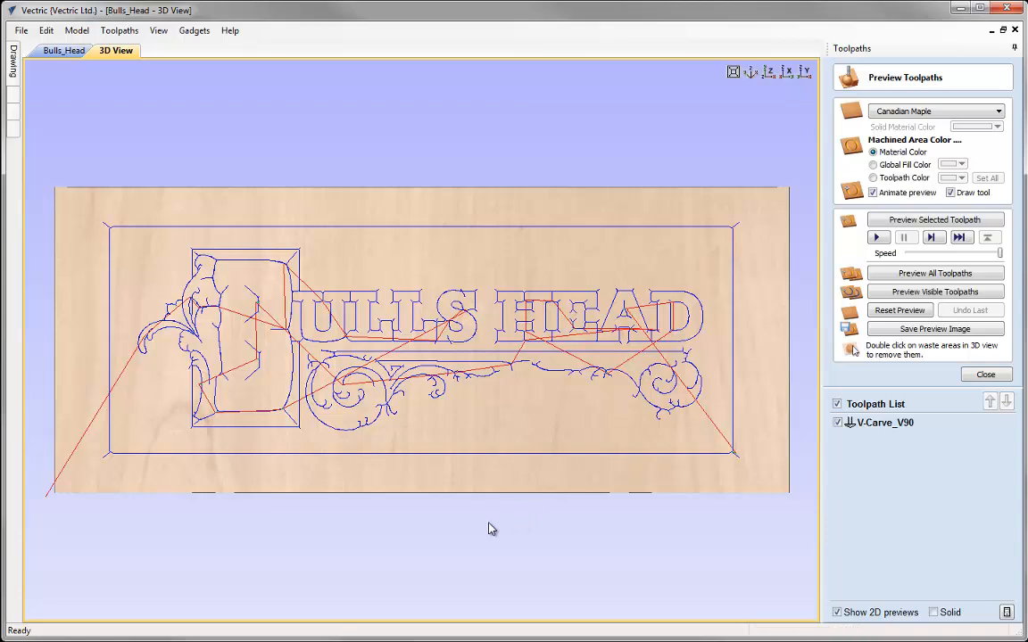
Set the toolpath preview's material to Cherry.
left_click_drag(438, 542, 377, 400)
left_click_drag(395, 340, 441, 344)
left_click_drag(592, 429, 519, 431)
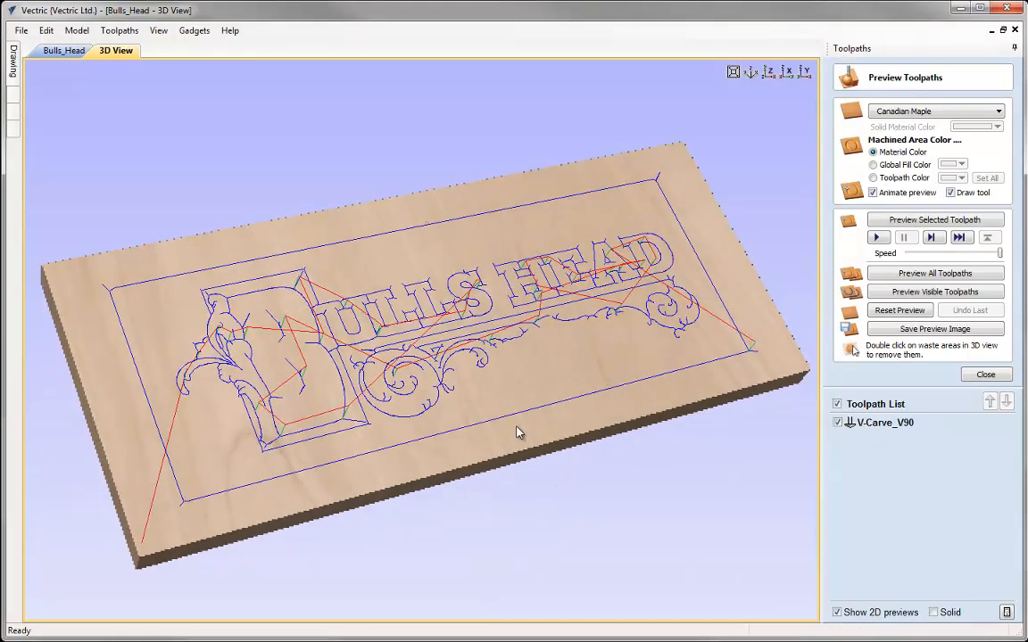
left_click_drag(503, 373, 446, 333)
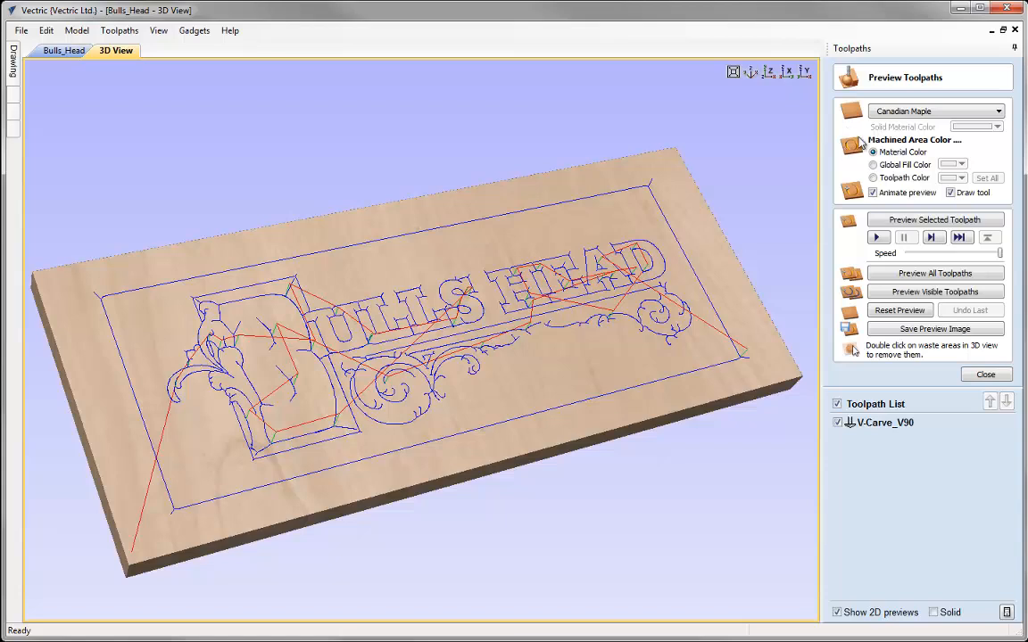
left_click(998, 111)
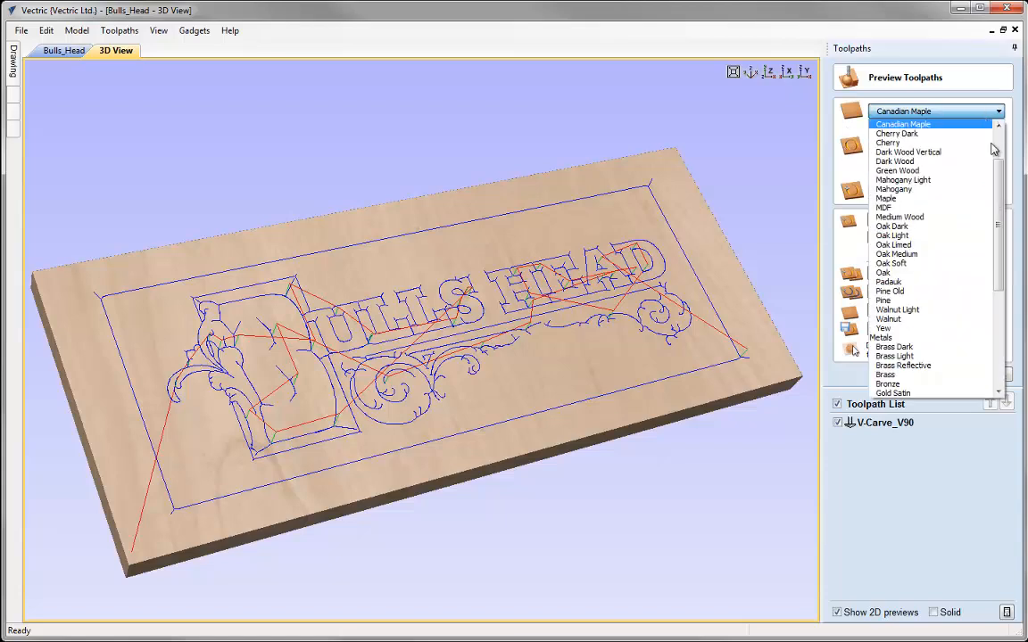
scroll(995, 189, "up", 2)
scroll(997, 182, "down", 1)
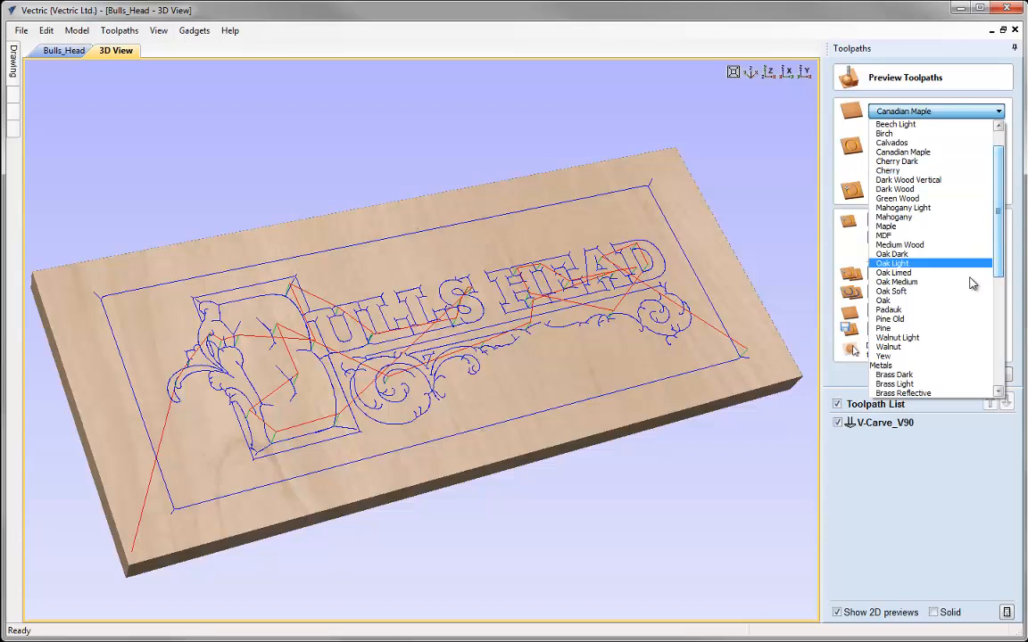
left_click_drag(999, 241, 999, 217)
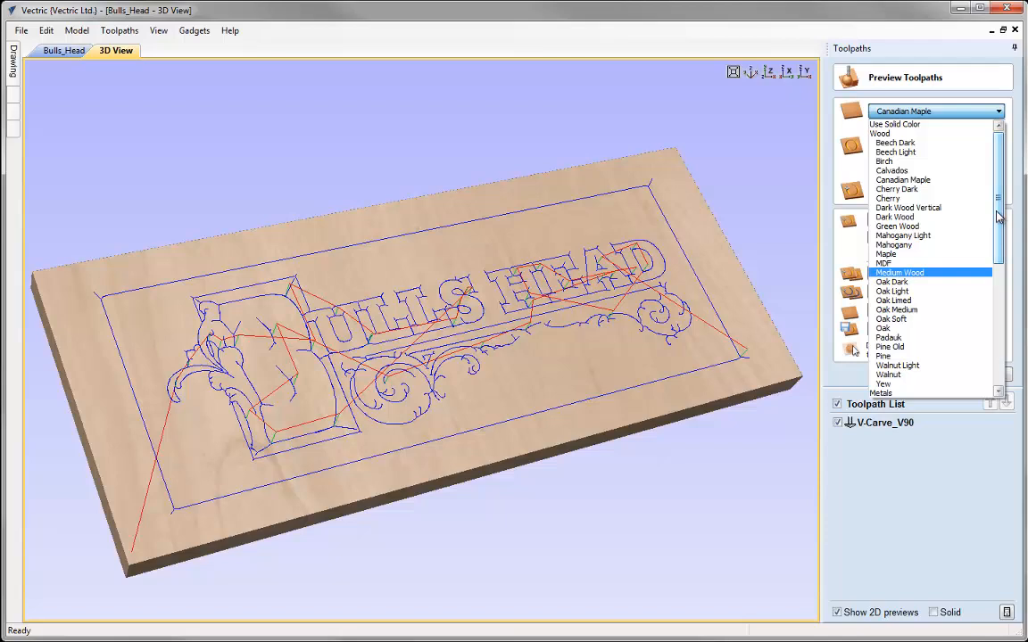
left_click(902, 198)
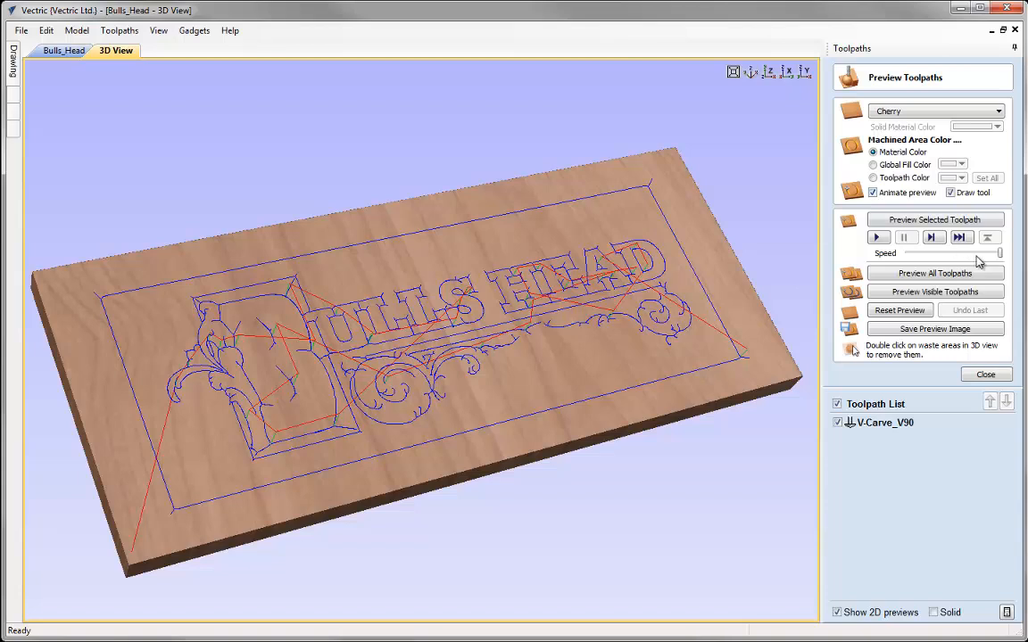
Slow the animation to about a third of full speed, preview the selected toolpath, and raise the speed to maximum while it runs.
left_click_drag(999, 254, 939, 255)
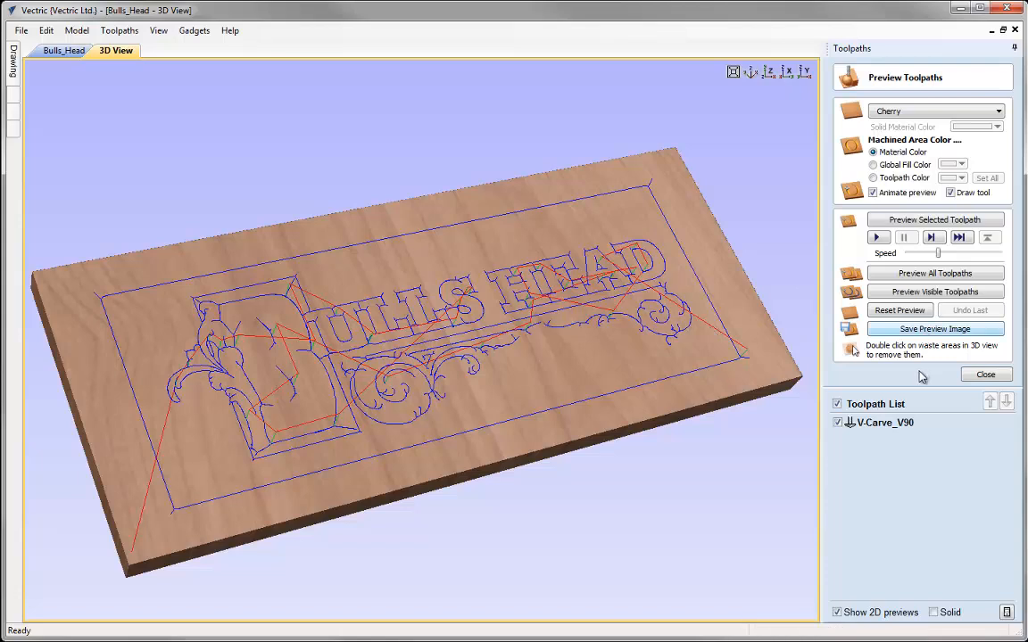
left_click(906, 223)
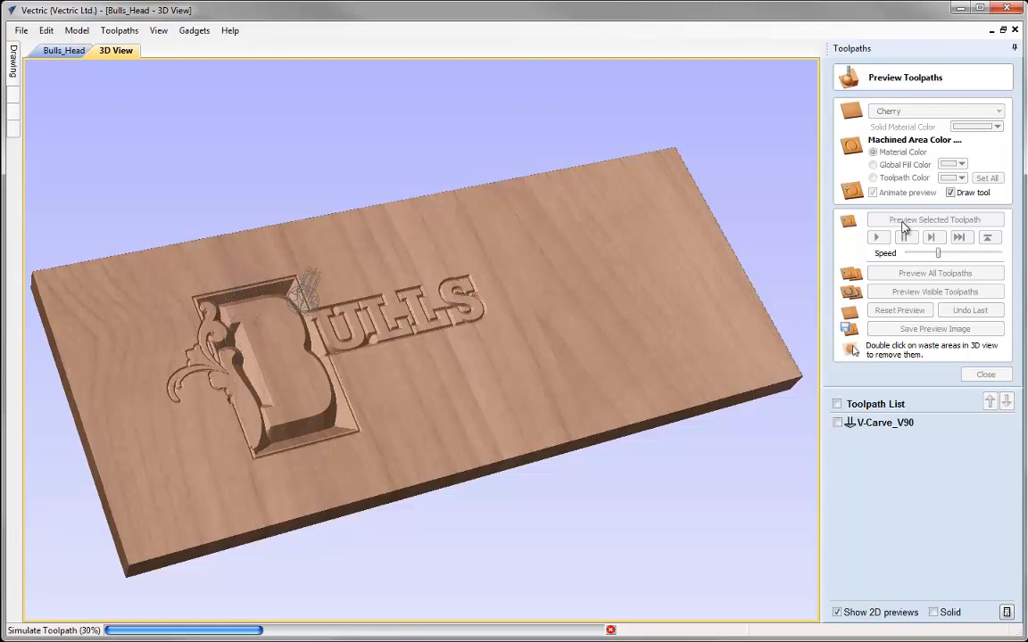
left_click_drag(939, 257, 972, 259)
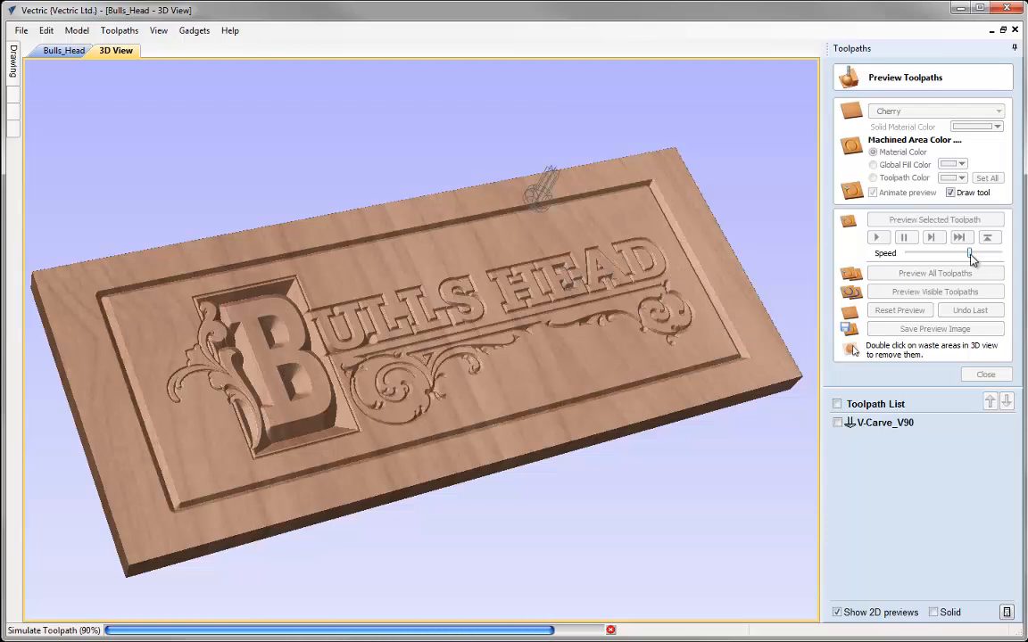
left_click_drag(970, 255, 1000, 254)
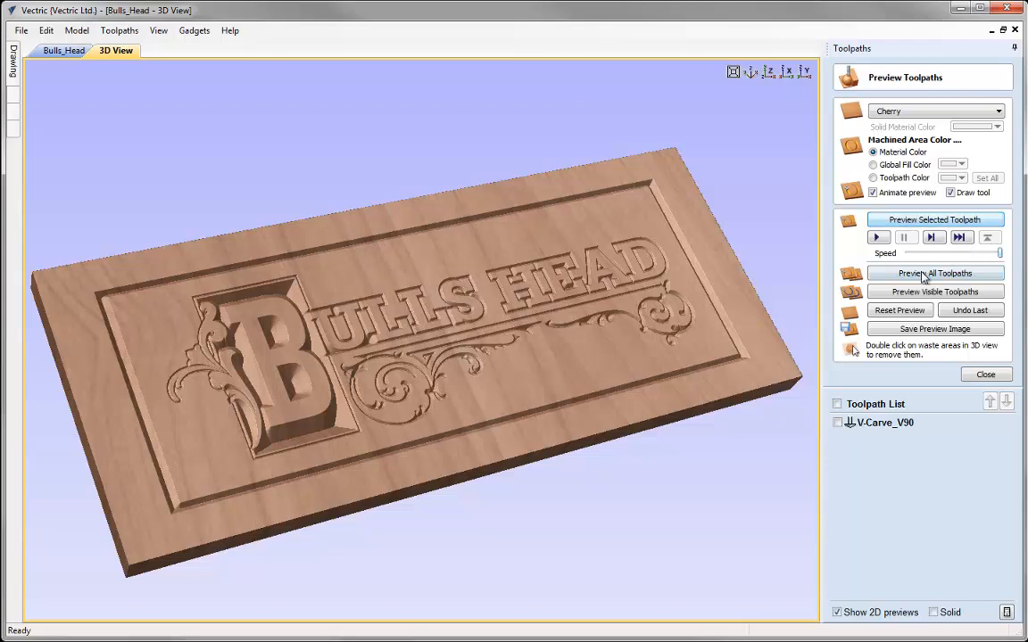
Preview the V-carve toolpath again on reset material with animation disabled, and re-enable animation.
left_click(874, 193)
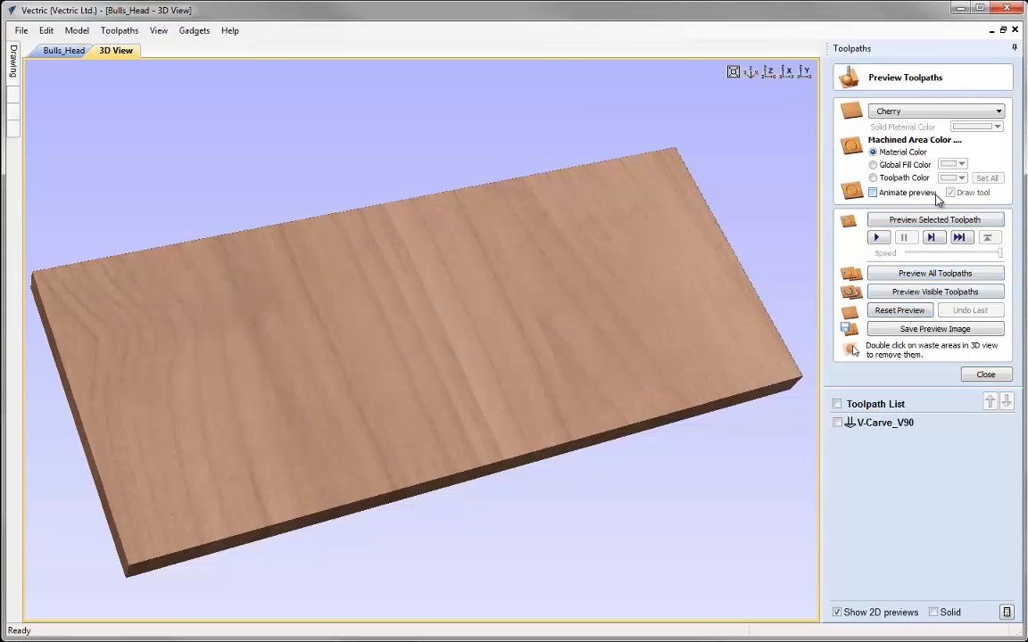
left_click(928, 220)
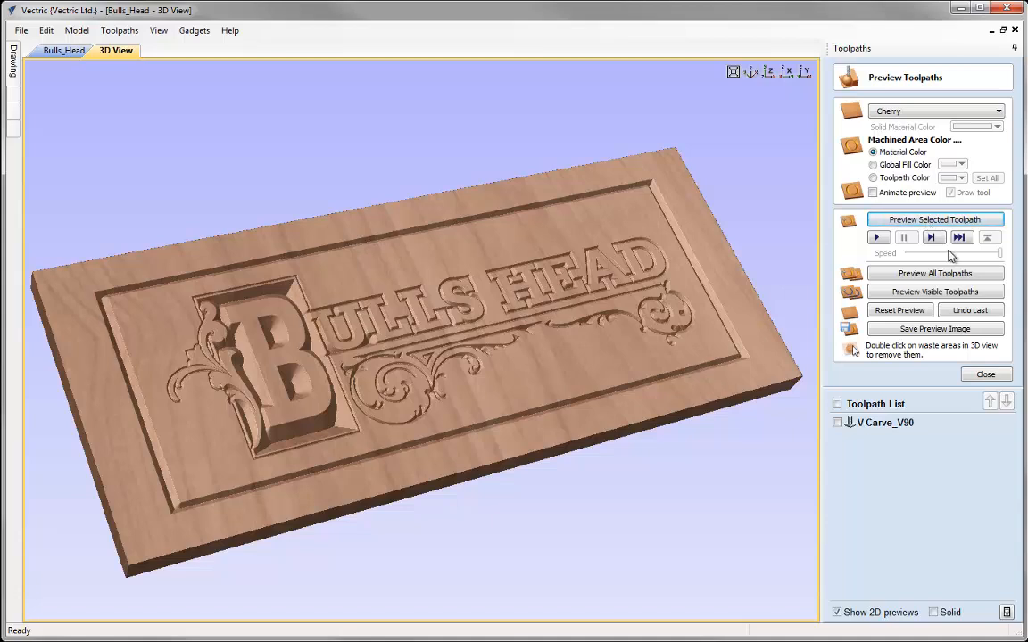
left_click(874, 193)
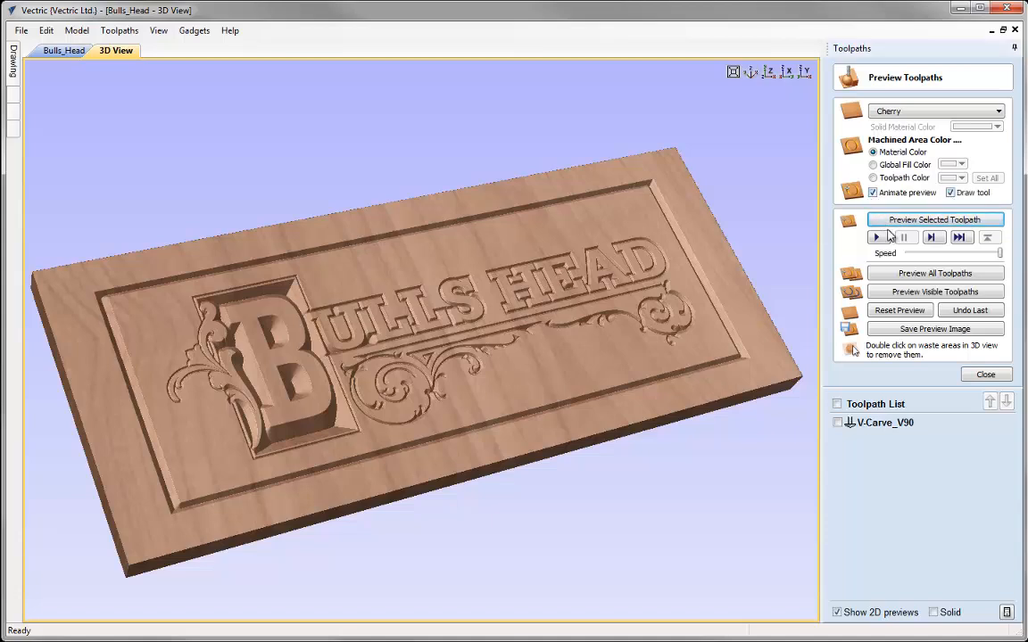
Color the machined areas of the carved sign with a gold global fill color.
left_click_drag(539, 413, 411, 303)
scroll(429, 301, "up", 5)
left_click_drag(450, 431, 288, 410)
middle_click_drag(342, 323, 554, 322)
left_click_drag(412, 328, 474, 357)
left_click(751, 73)
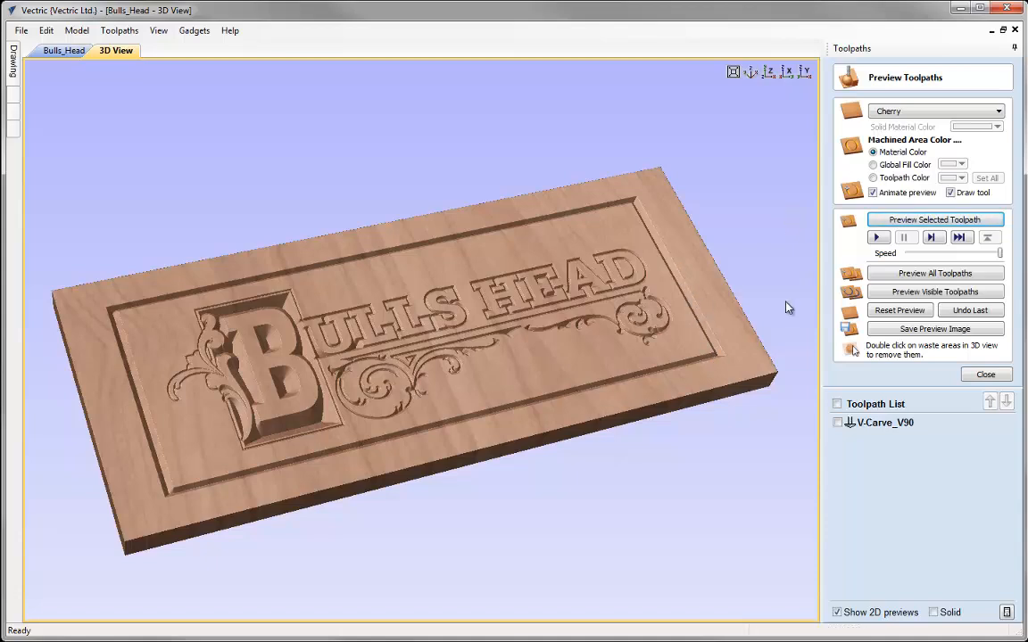
left_click(874, 165)
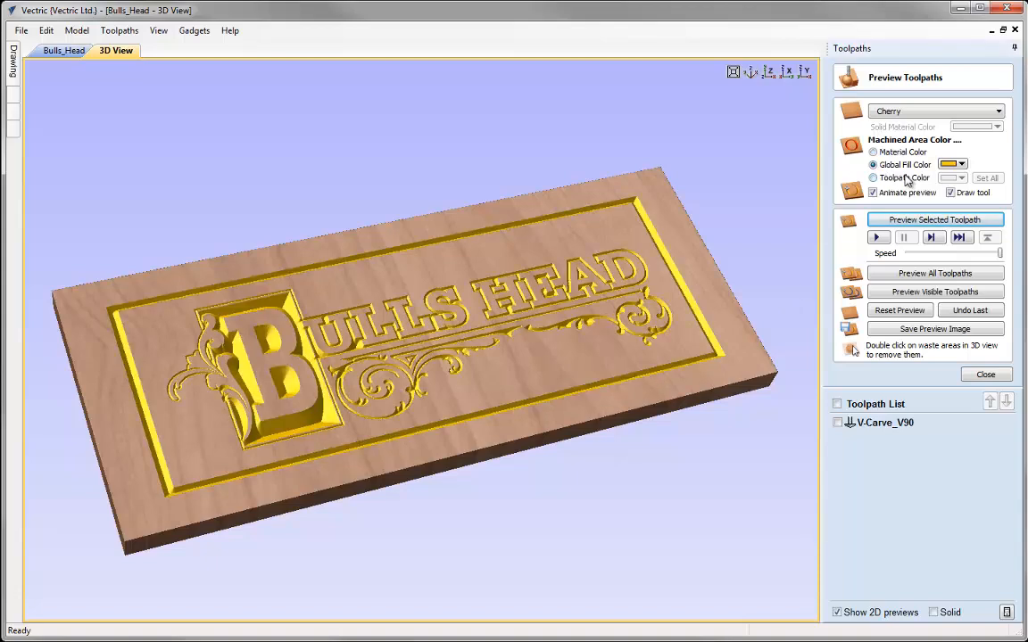
left_click(953, 164)
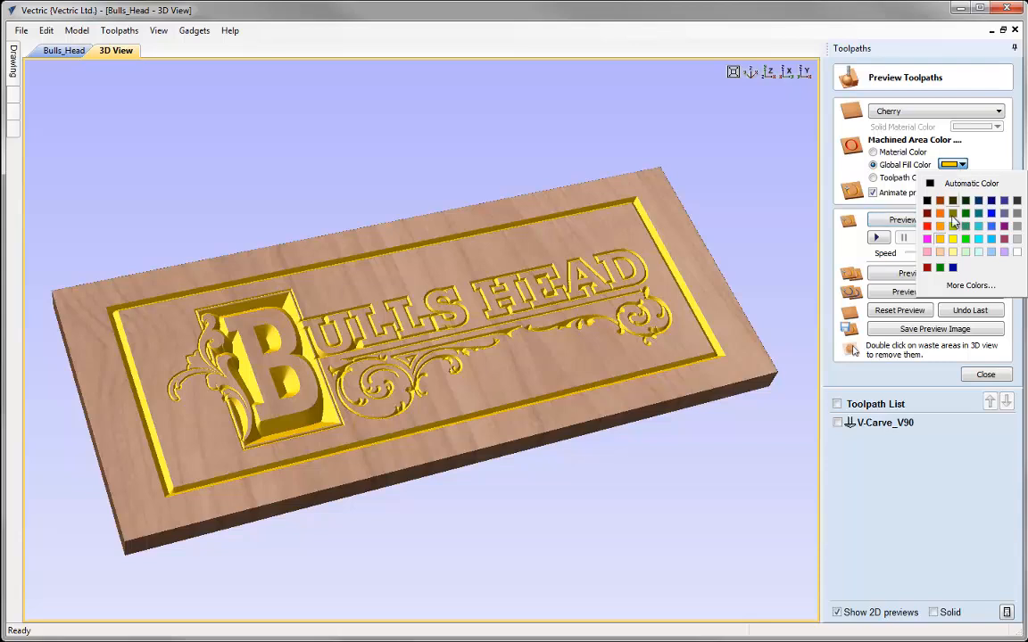
left_click(939, 243)
Restore the isometric view, start saving the preview as a JPEG image, and cancel without saving.
left_click_drag(447, 354, 500, 385)
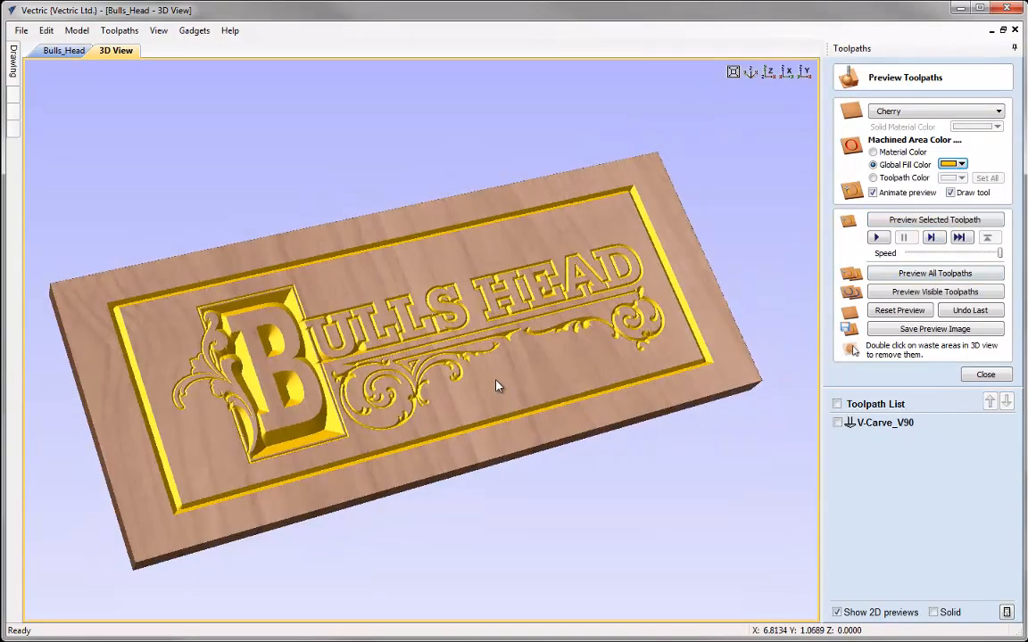
scroll(533, 386, "up", 4)
scroll(533, 385, "down", 6)
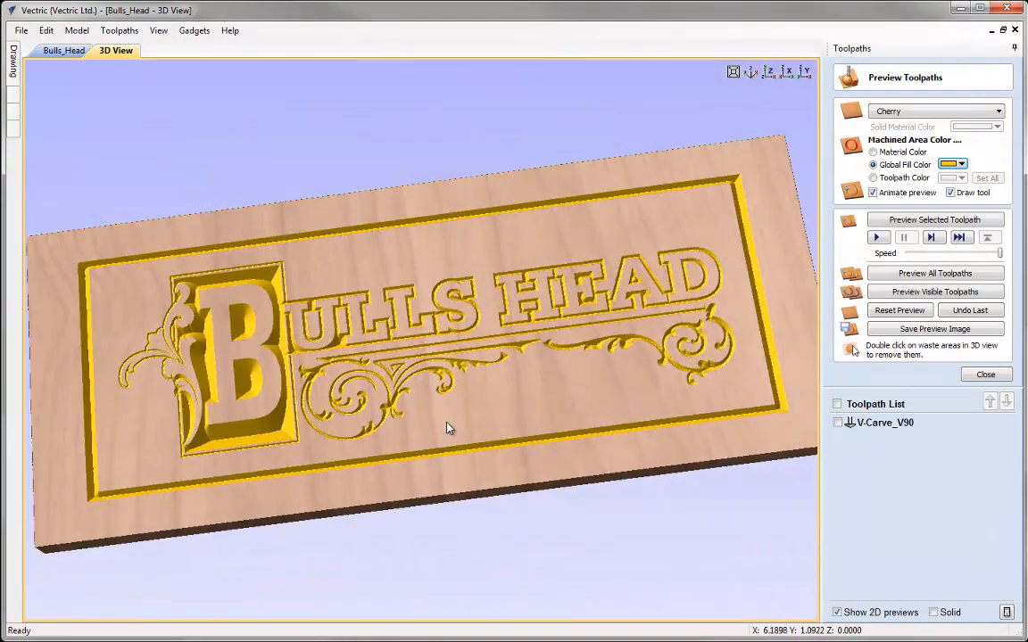
left_click_drag(524, 346, 578, 340)
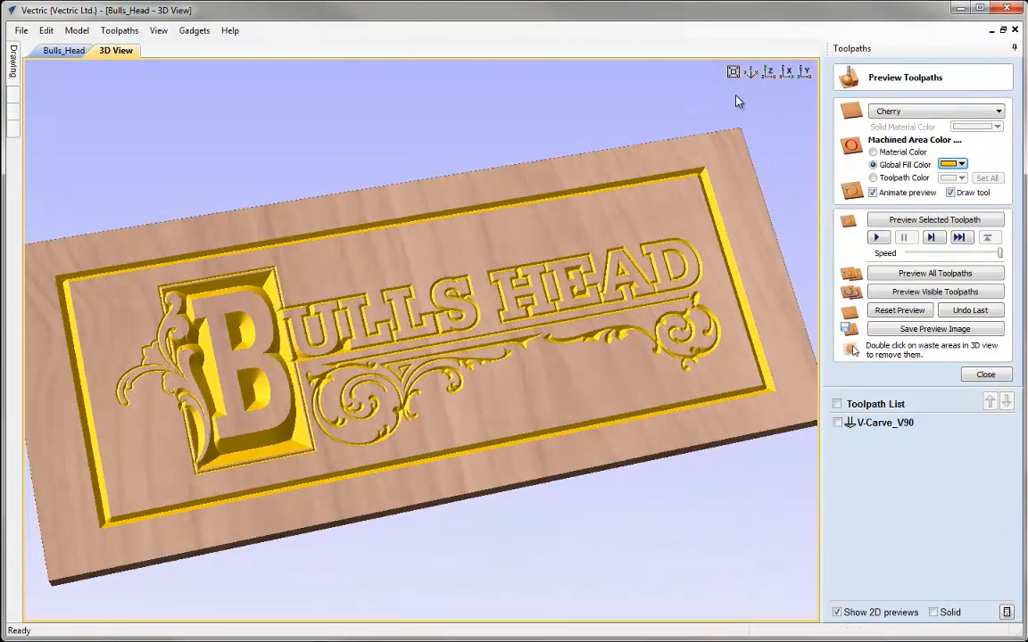
left_click(752, 75)
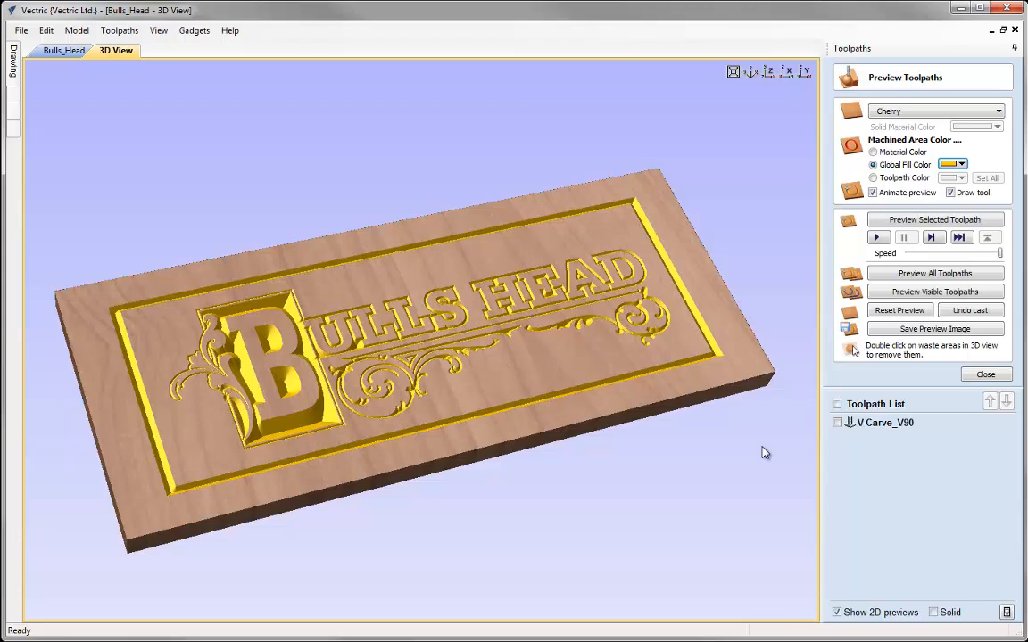
left_click(926, 329)
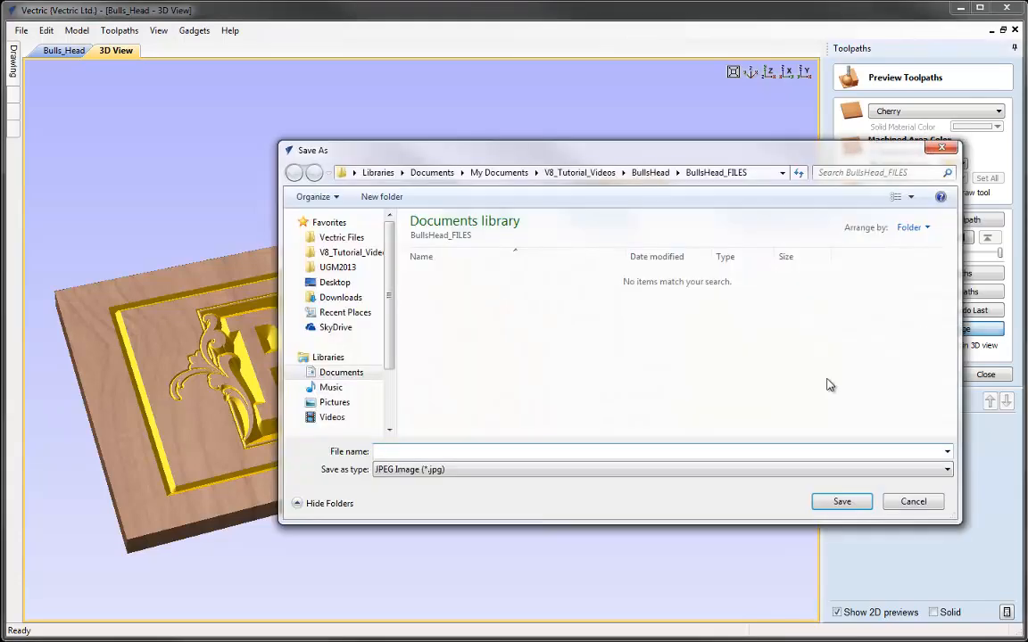
left_click(903, 503)
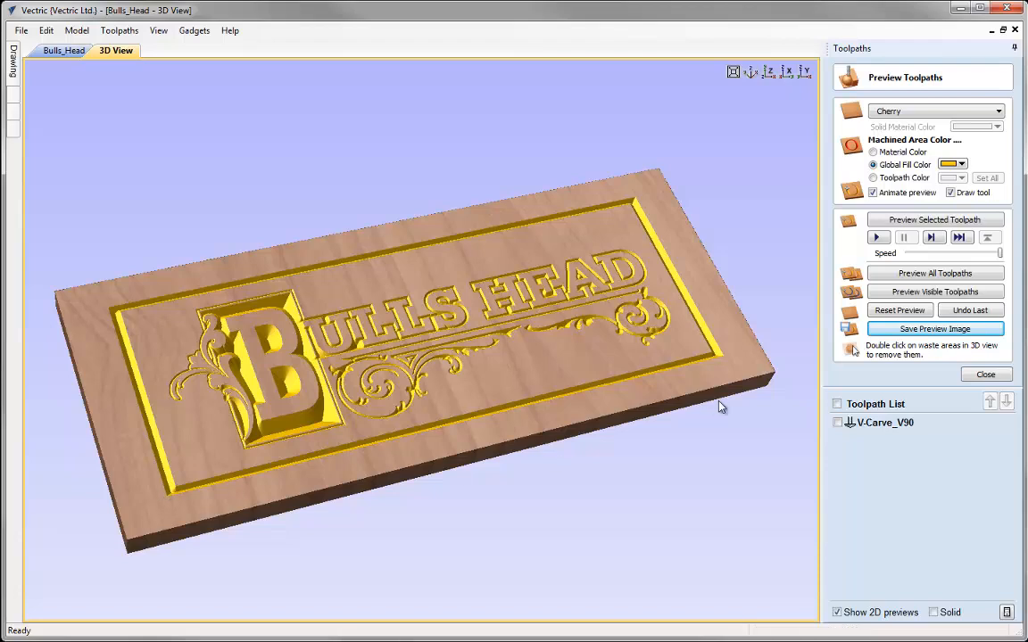
Close the preview settings, open the toolpath saving options, and choose the G Code (inch) (*.tap) post processor.
left_click(985, 374)
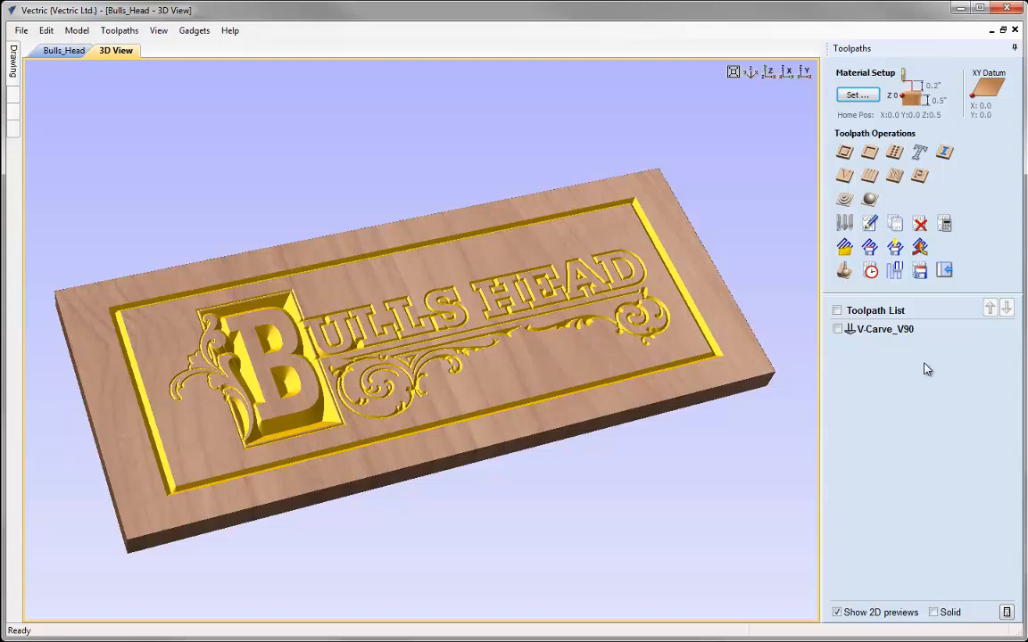
left_click(920, 272)
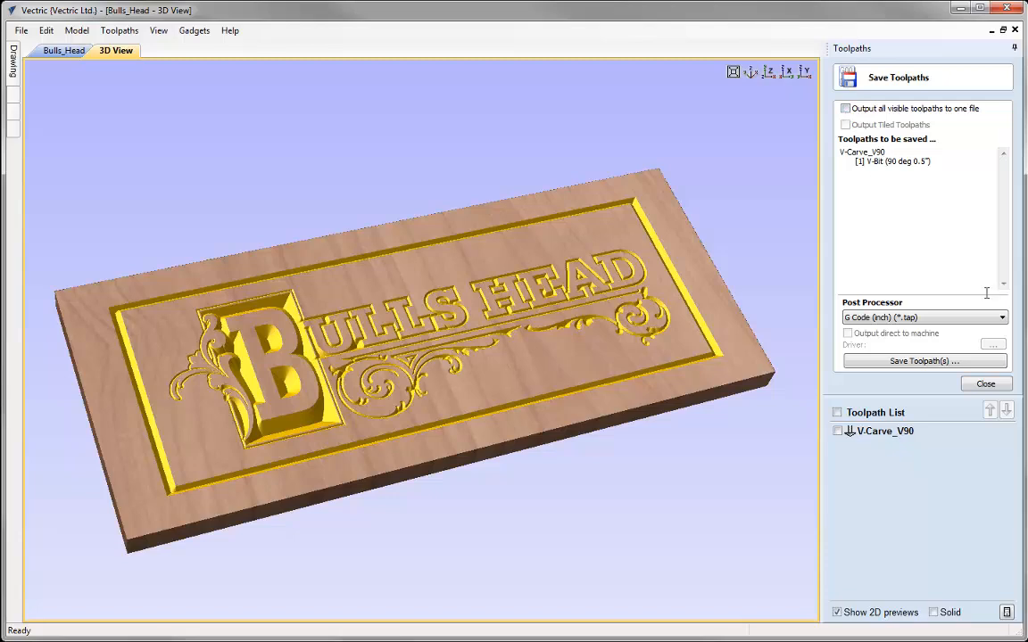
left_click(1002, 319)
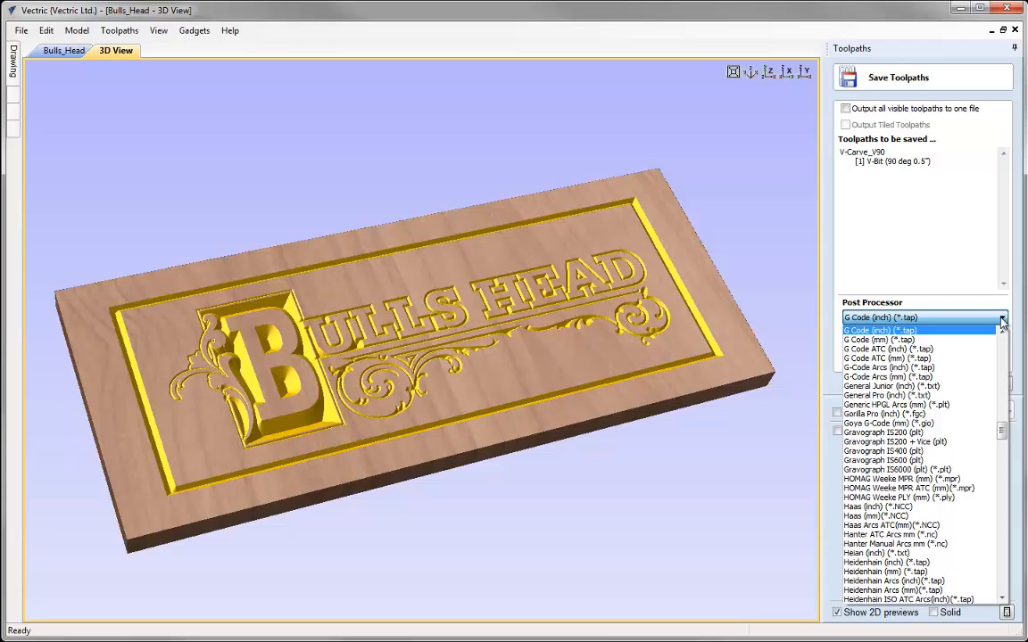
scroll(1002, 431, "up", 2)
mouse_move(1003, 431)
left_mouse_down()
mouse_move(1003, 340)
mouse_move(1003, 425)
left_mouse_up()
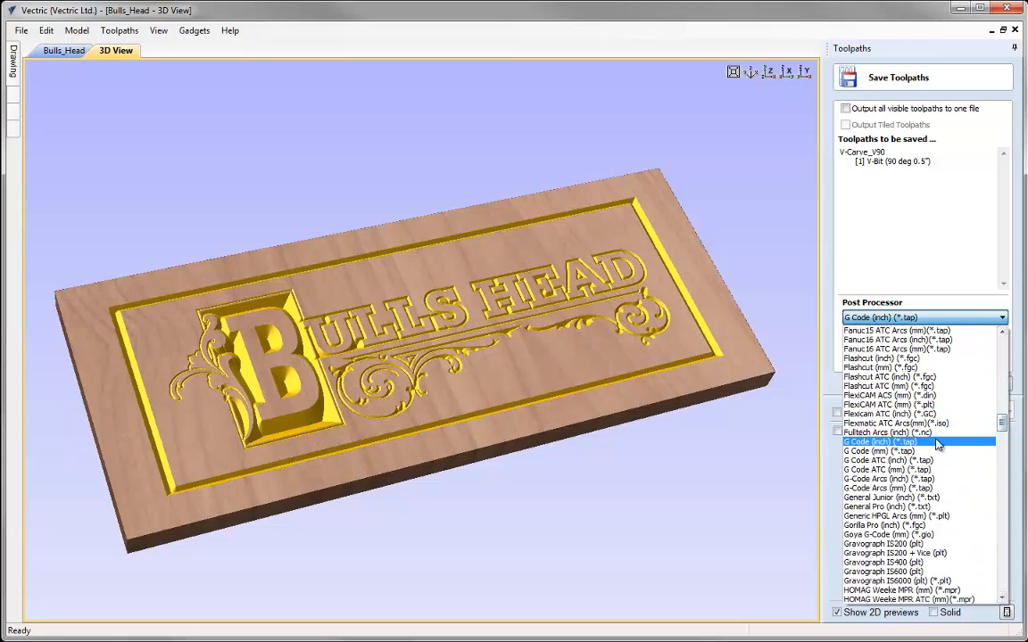
left_click(968, 441)
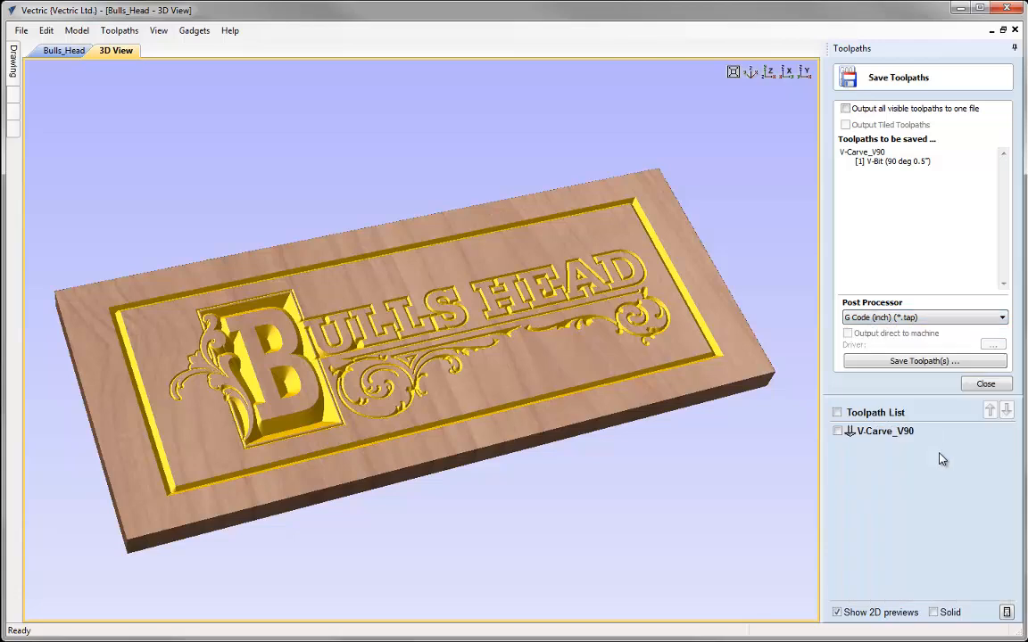
left_click(1002, 318)
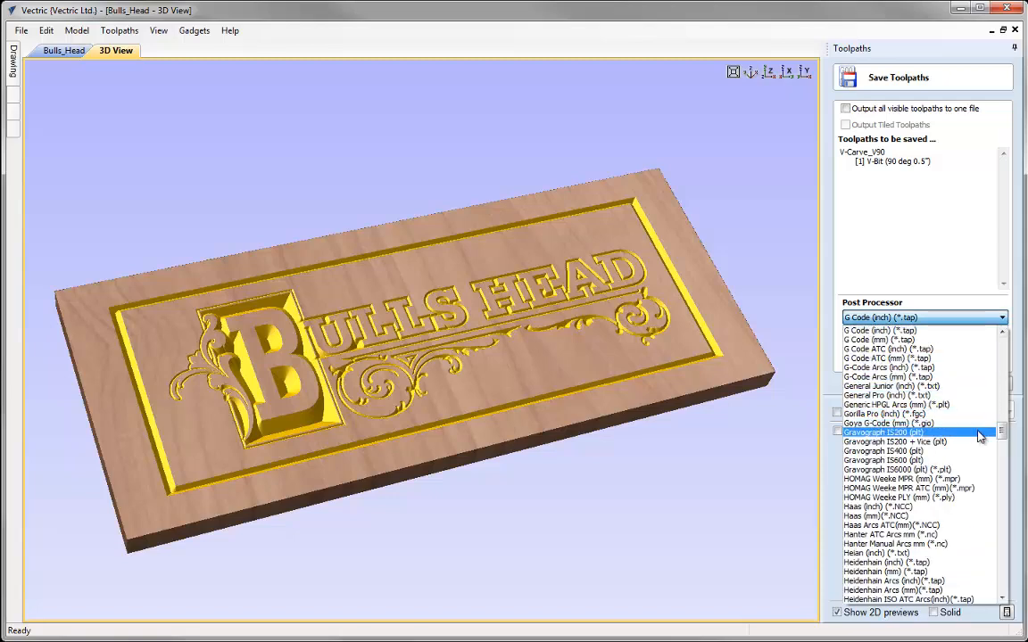
scroll(1001, 434, "up", 4)
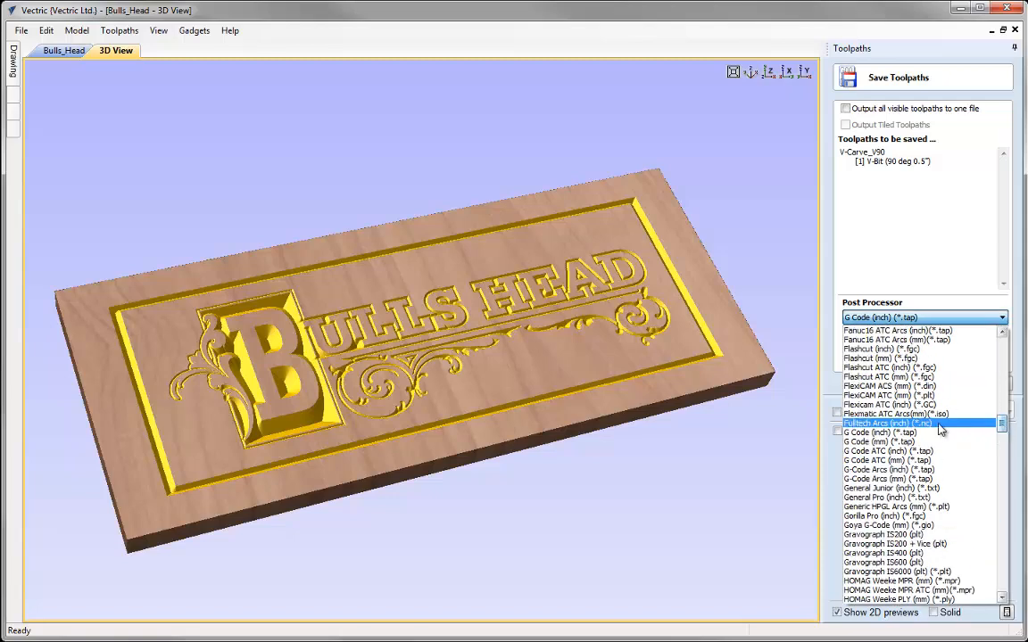
left_click(935, 434)
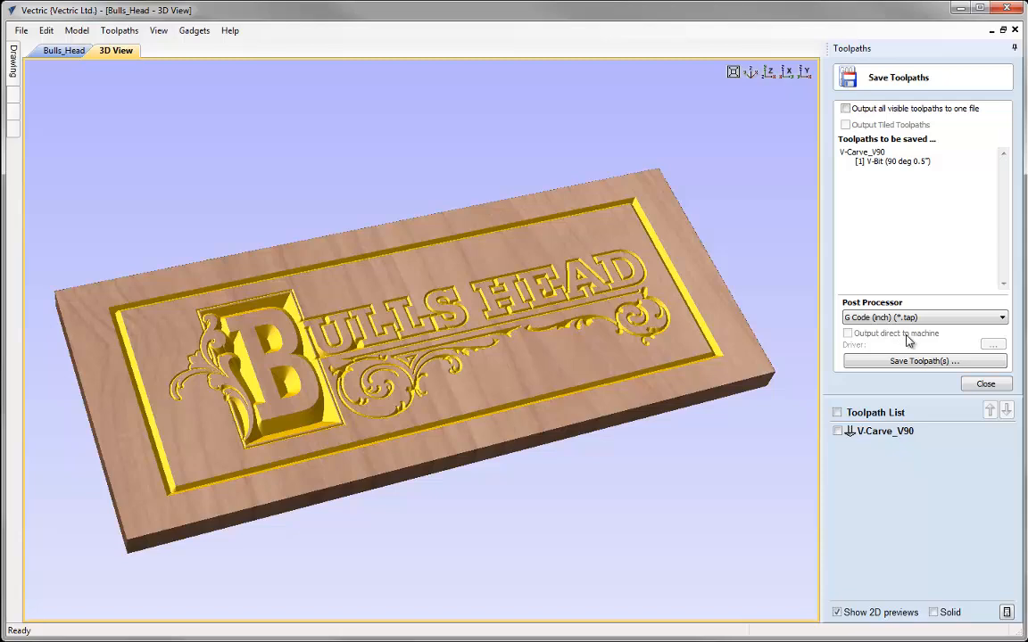
Start saving the V-carve toolpath as V-Carve_V90.tap, cancel without saving, and close the saving options.
left_click(925, 361)
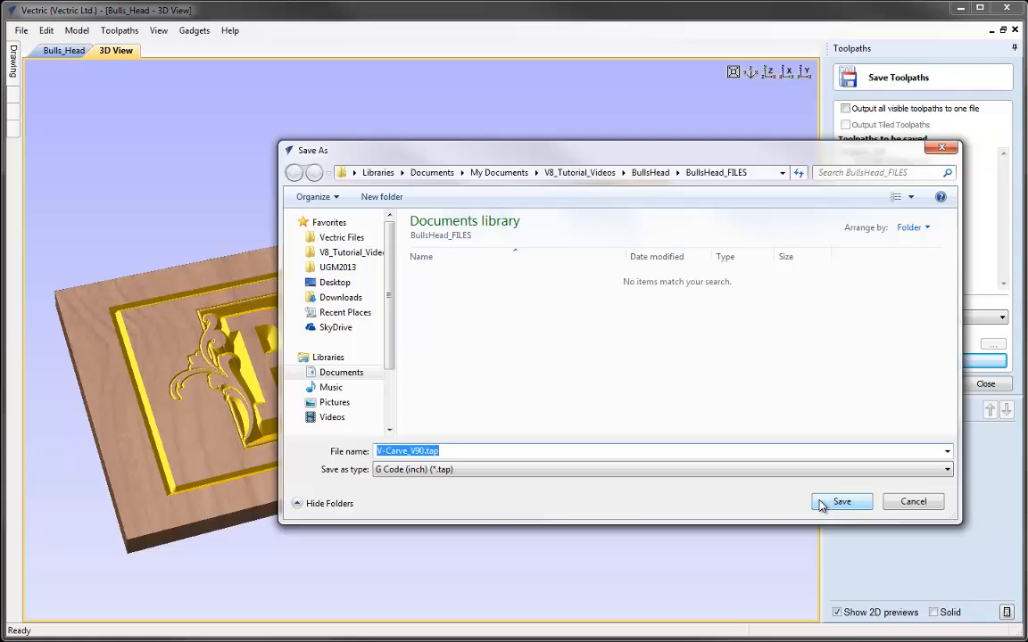
left_click(912, 503)
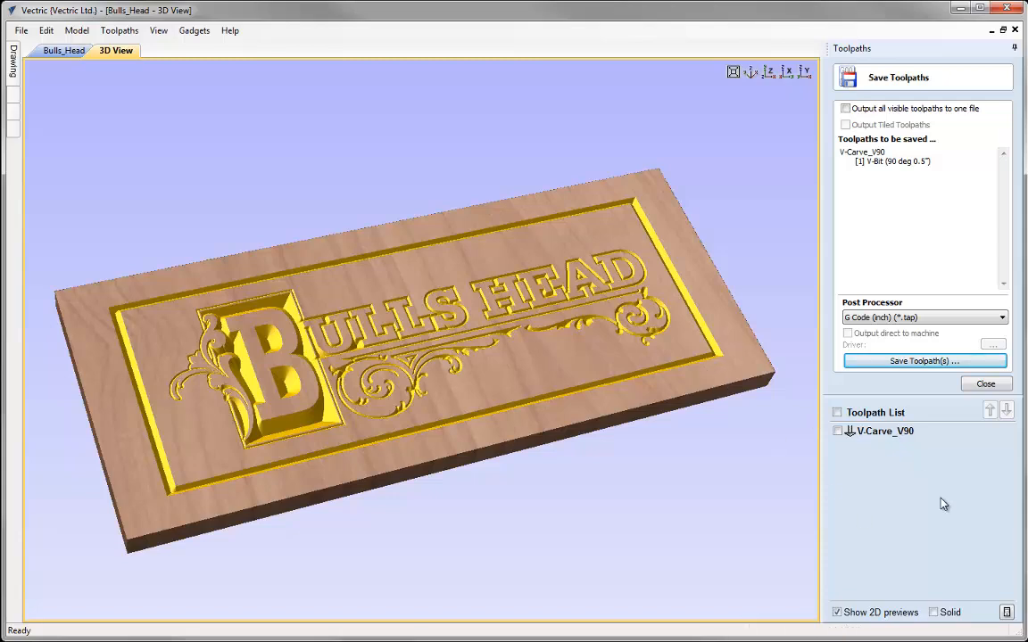
left_click(982, 385)
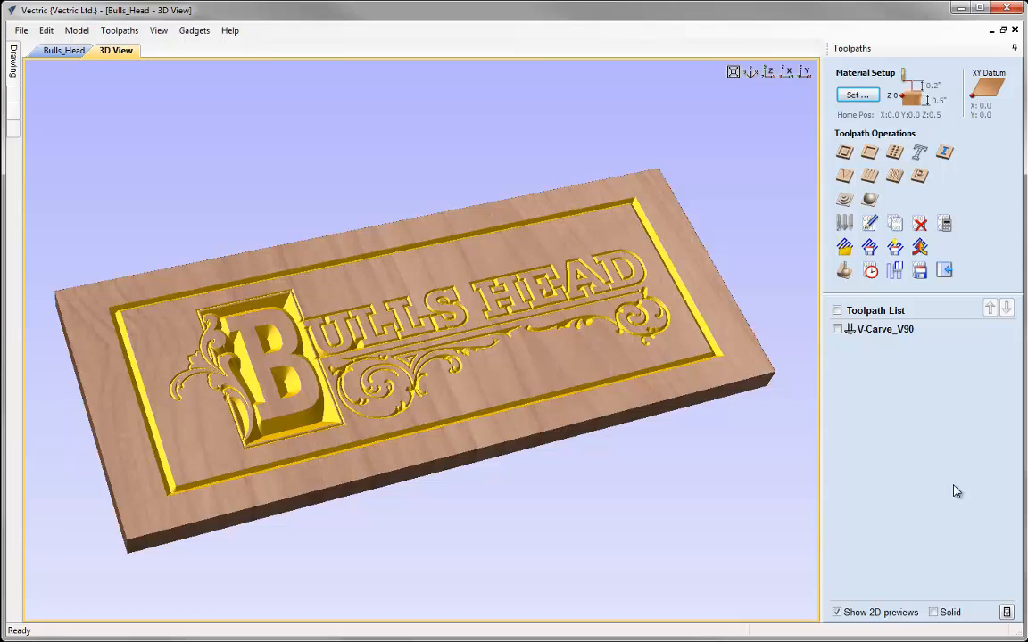
Return to the 2D drawing, clear the vector selection, and delete the inner rectangle of the sign's border.
left_click(945, 272)
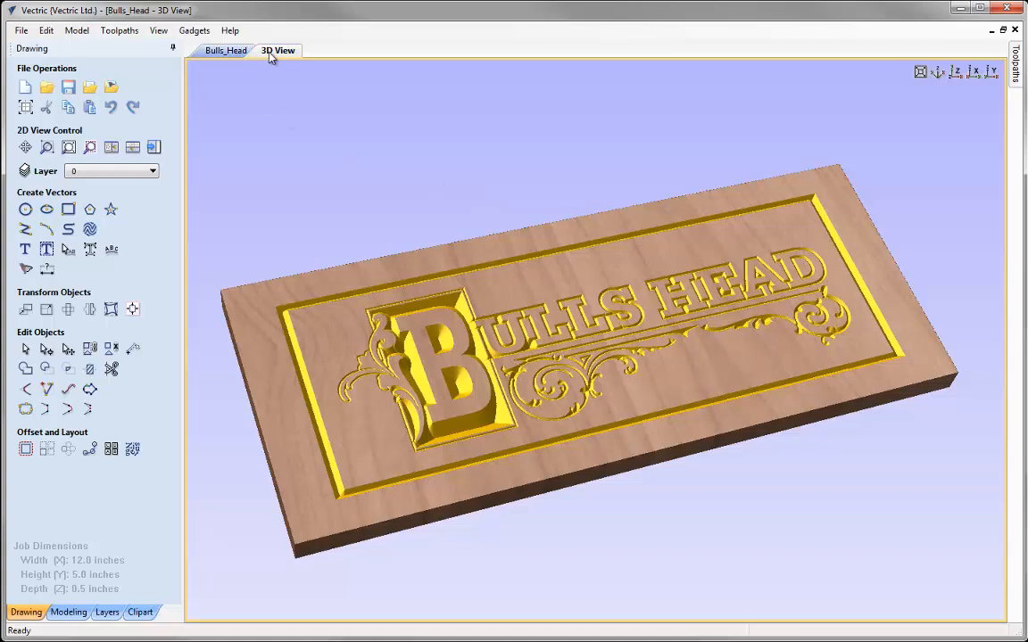
left_click_drag(499, 339, 928, 144)
left_click(941, 75)
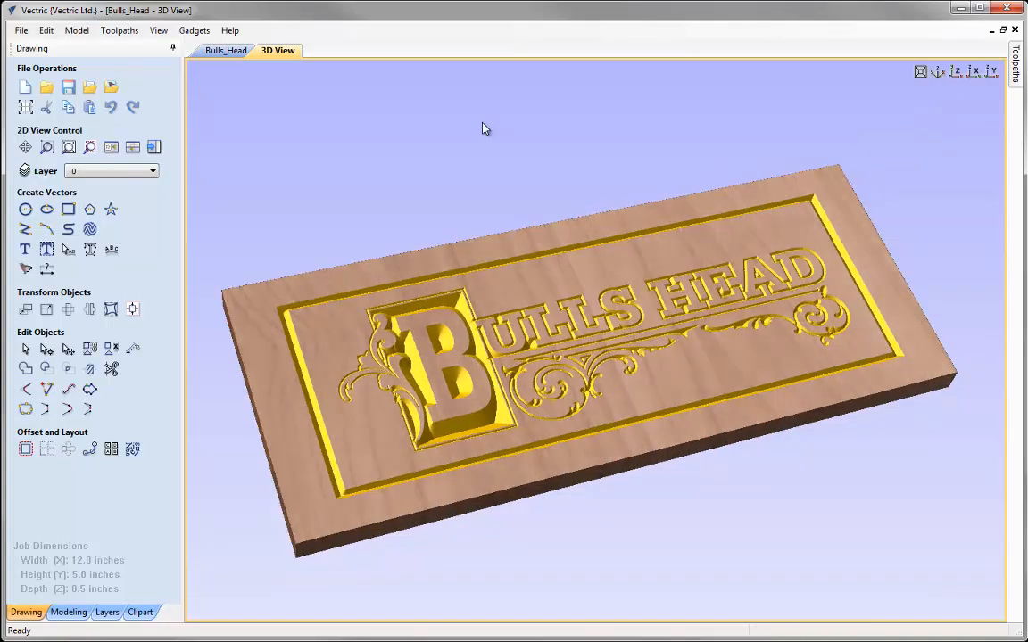
left_click(223, 51)
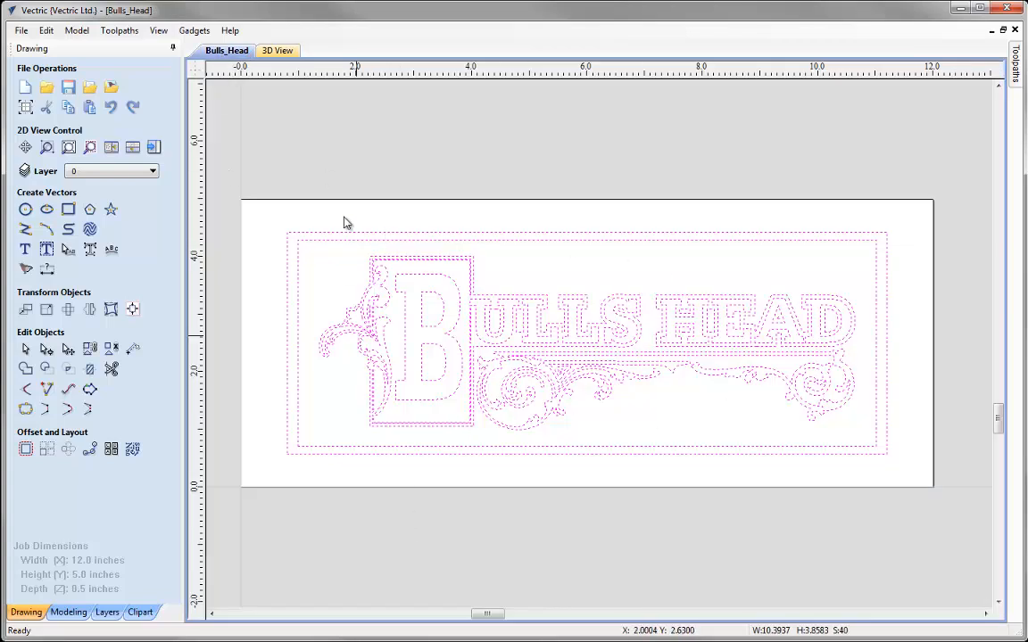
left_click(337, 151)
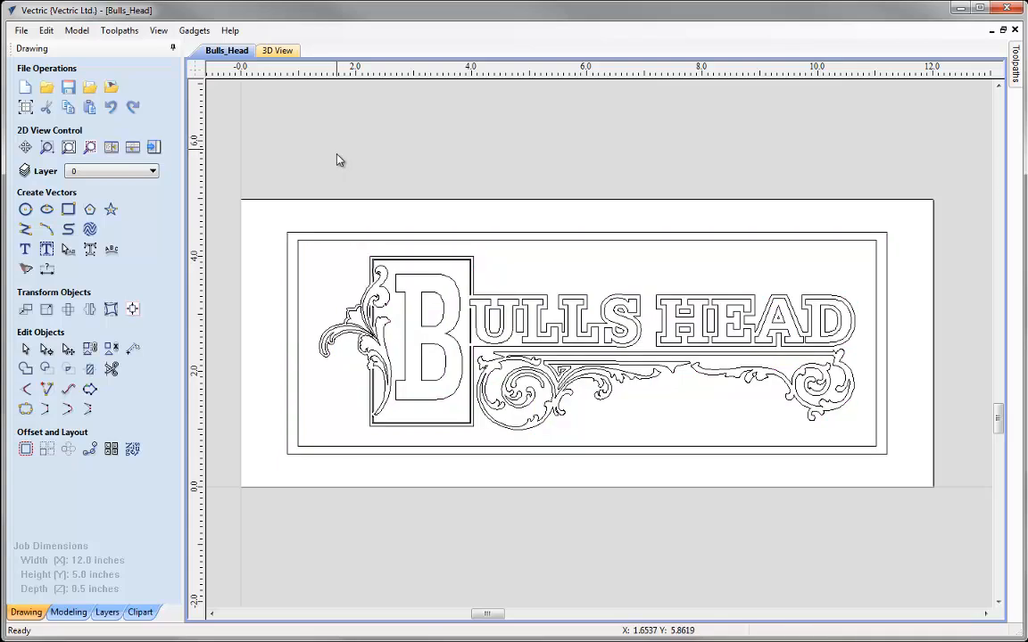
left_click(330, 240)
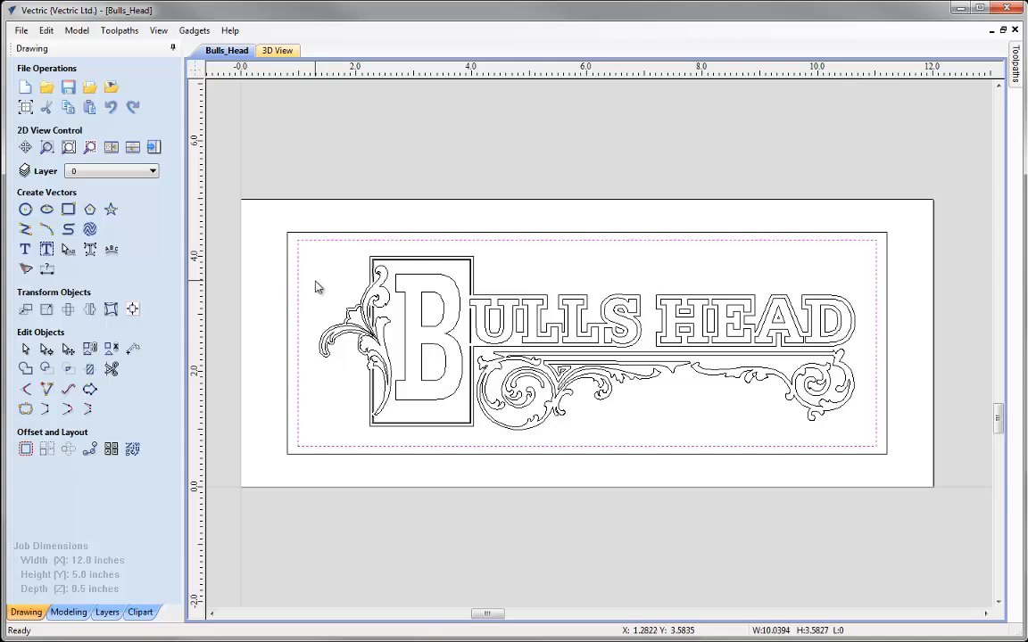
key("Delete")
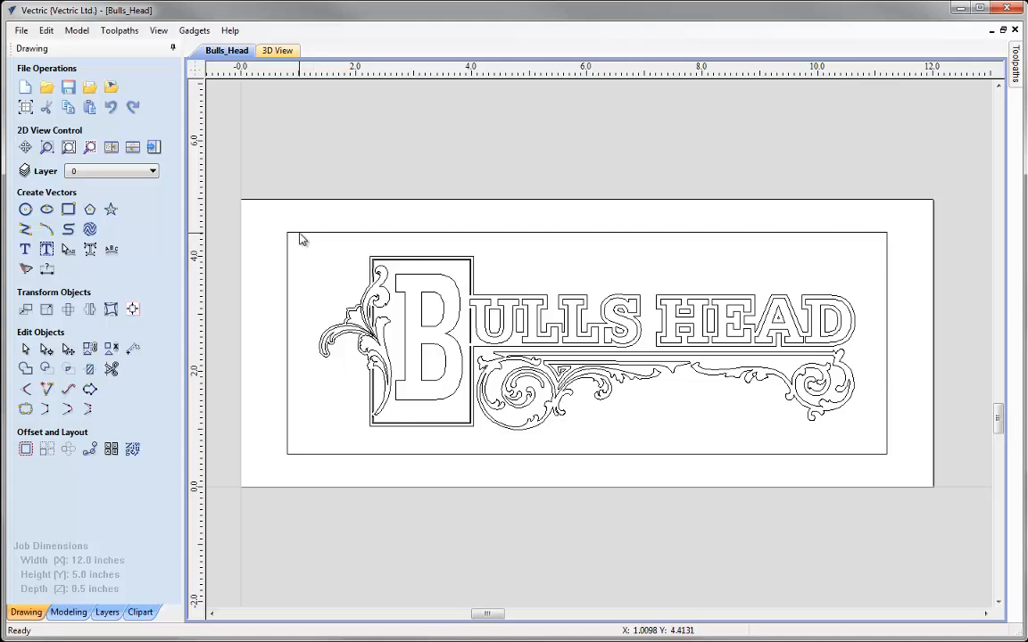
Resize the remaining outer border rectangle to 11 inches wide and 4 inches high.
left_click(302, 239)
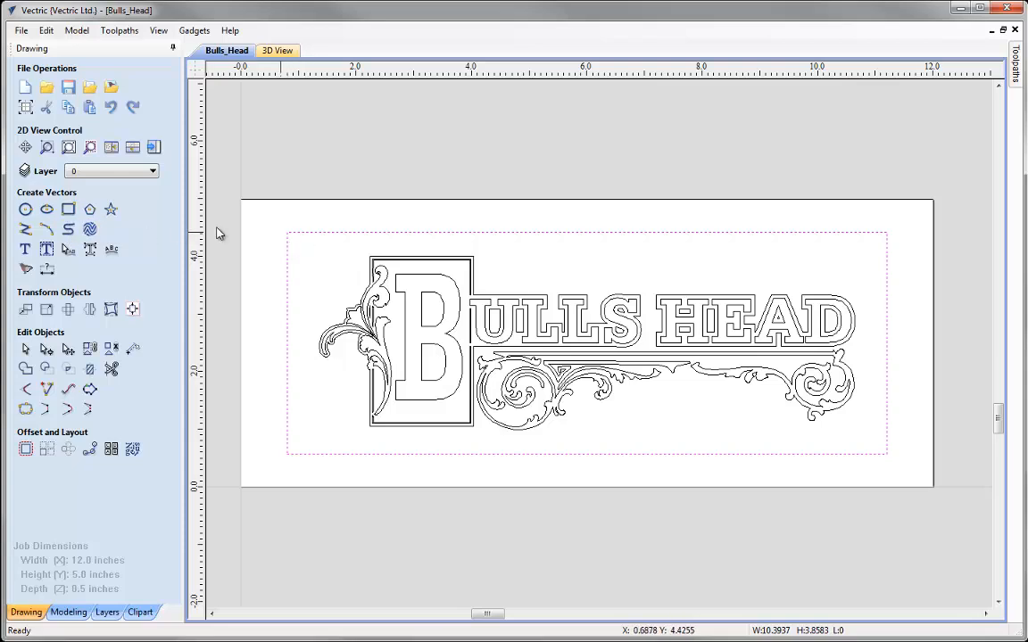
left_click(68, 212)
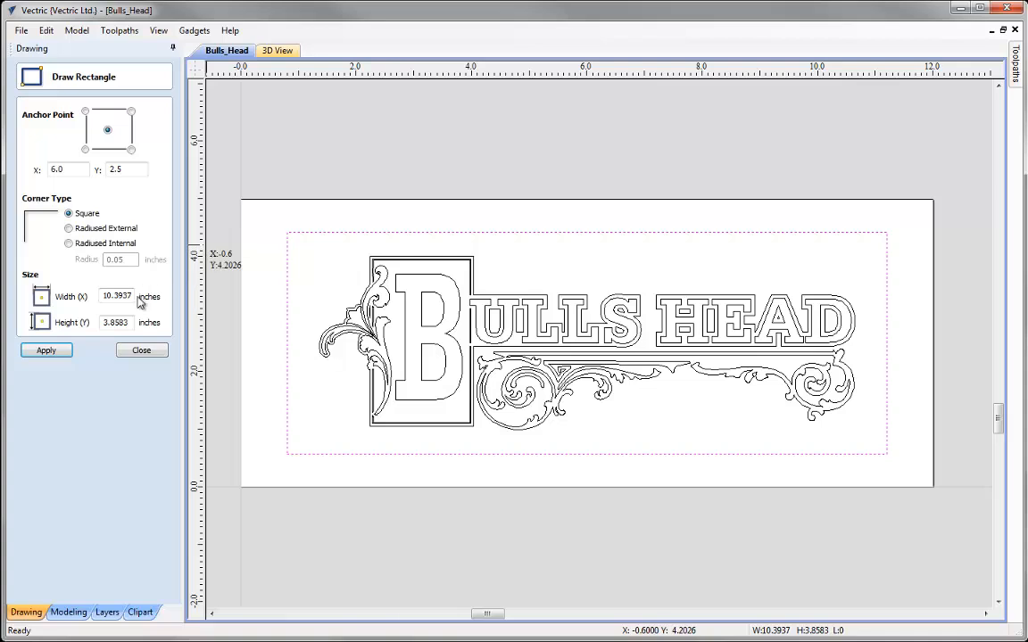
left_click_drag(105, 295, 153, 303)
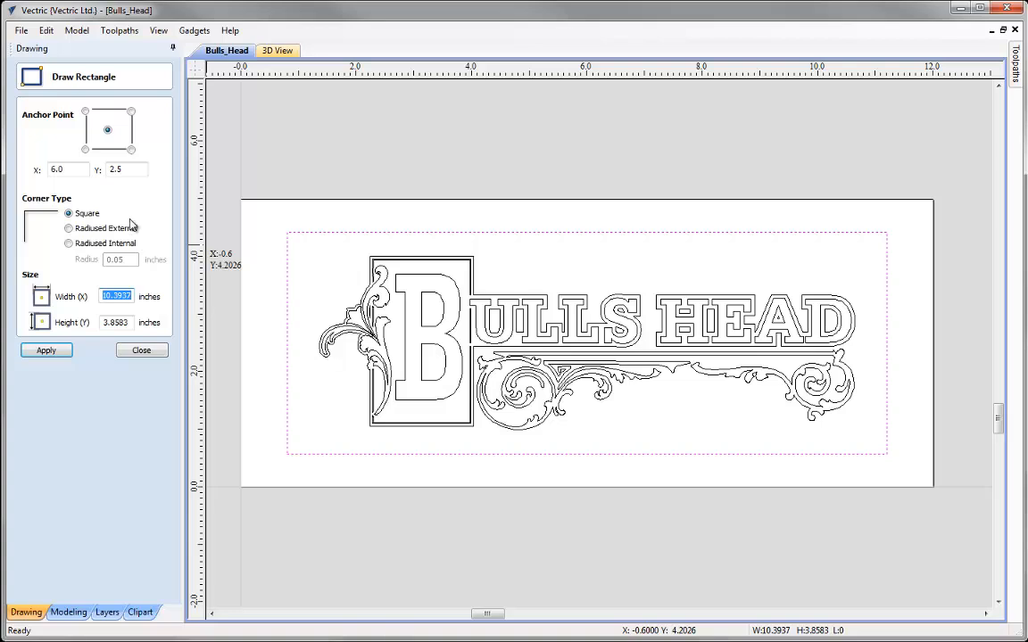
type("11")
left_click_drag(105, 322, 148, 328)
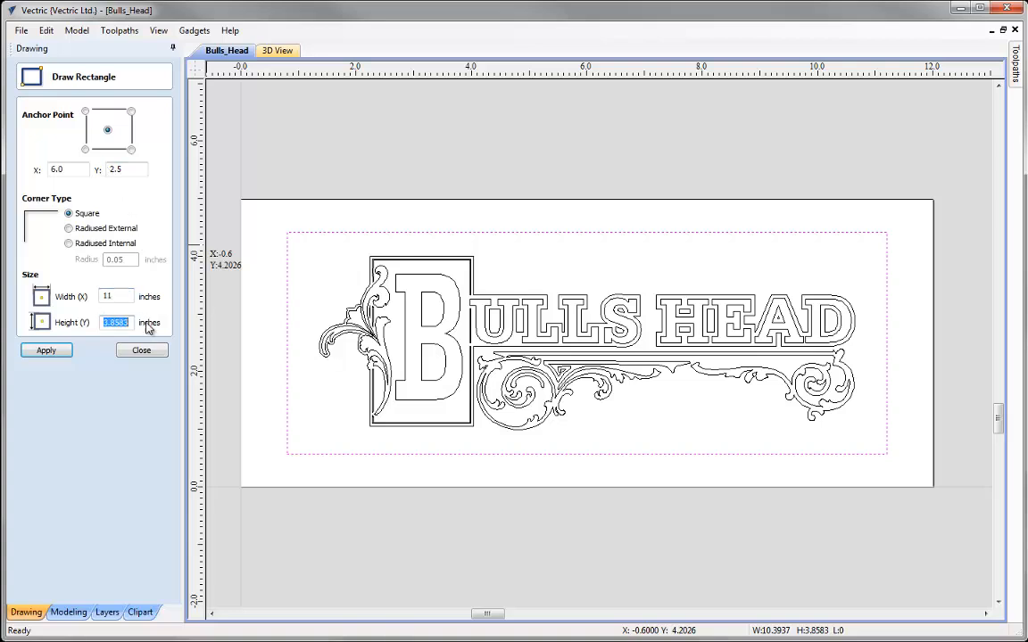
type("4")
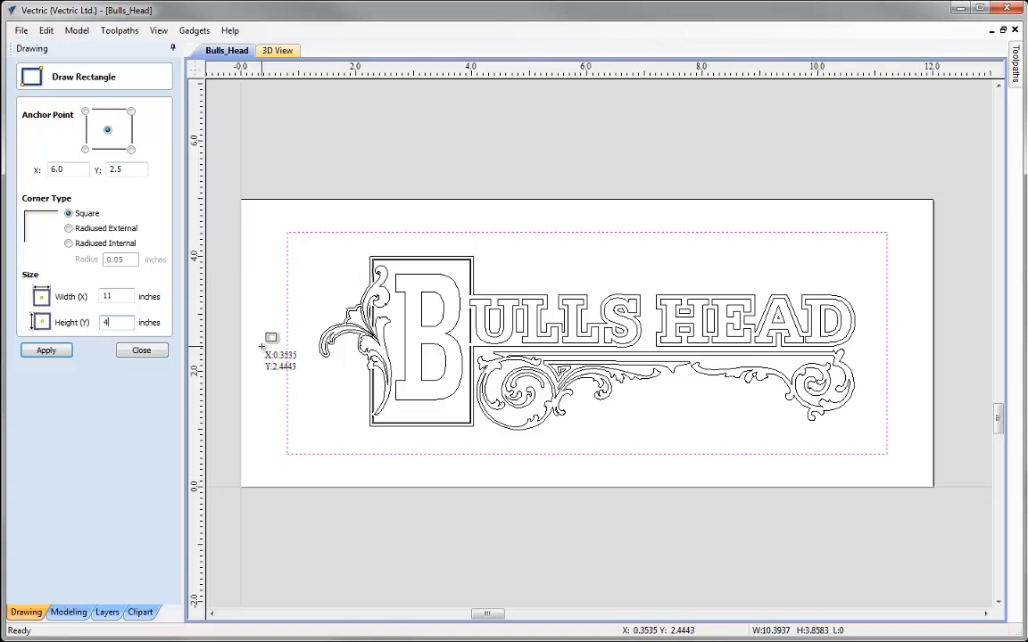
left_click(67, 353)
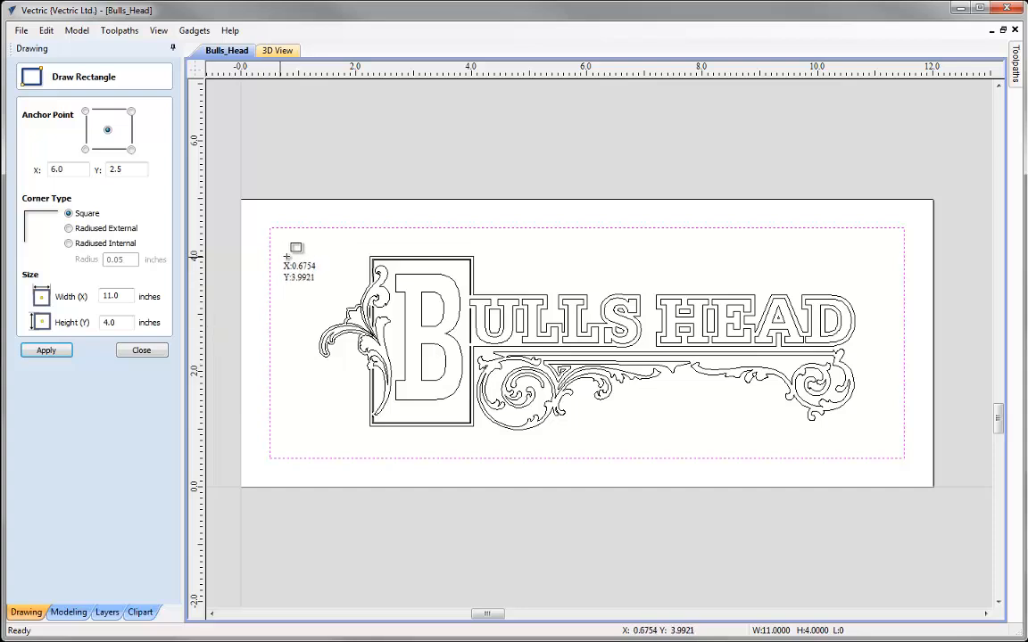
Give the border rectangle external radiused corners with a 0.5 inch radius.
left_click(71, 230)
double_click(125, 259)
type("0")
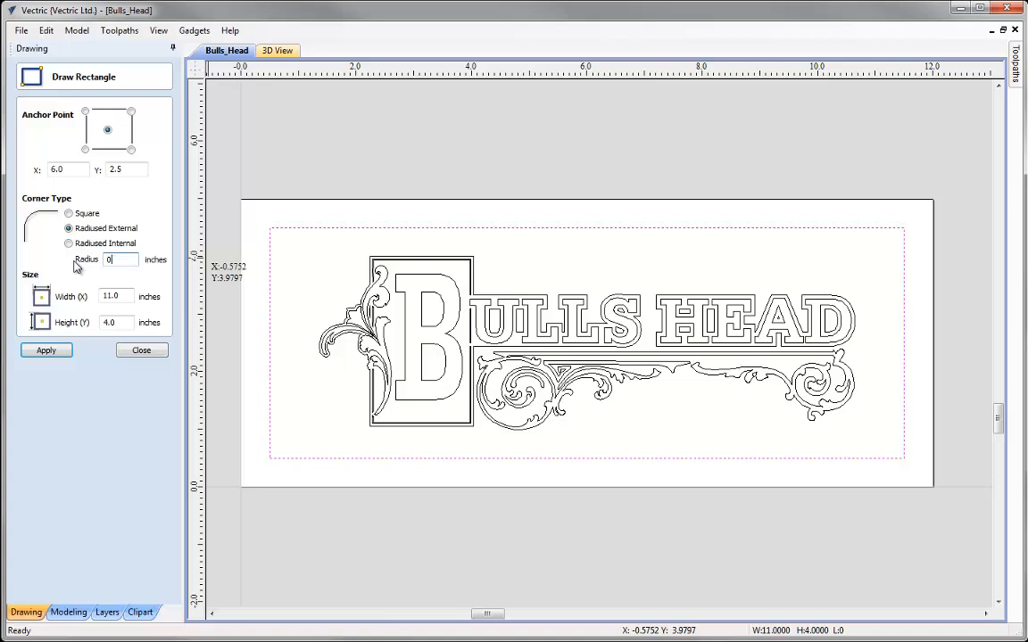
left_click(55, 352)
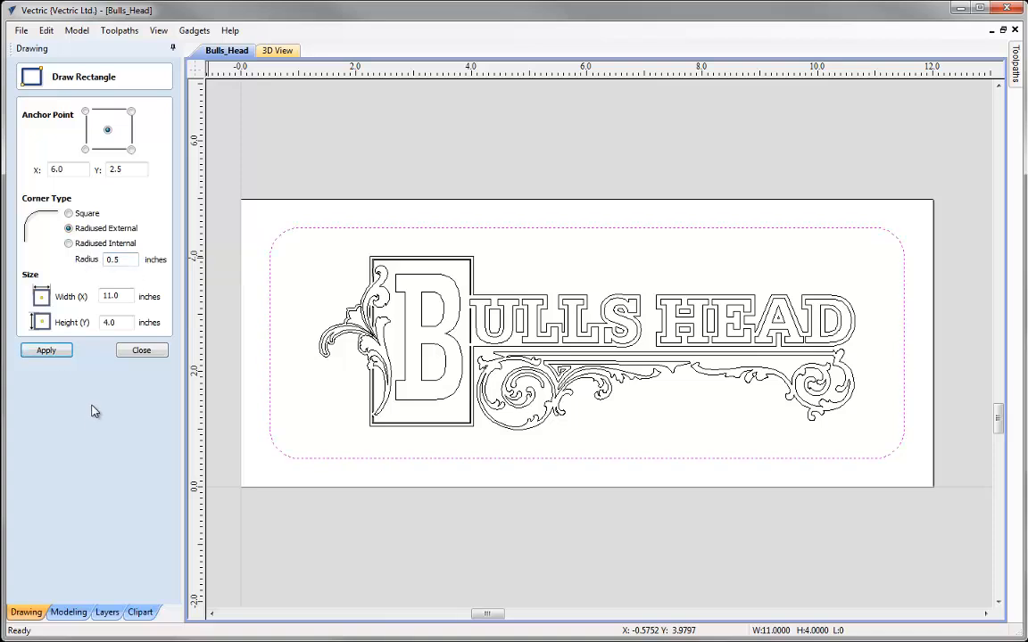
Change the border rectangle's corners to the internal radiused type and finish editing the rectangle.
left_click(69, 245)
left_click(56, 350)
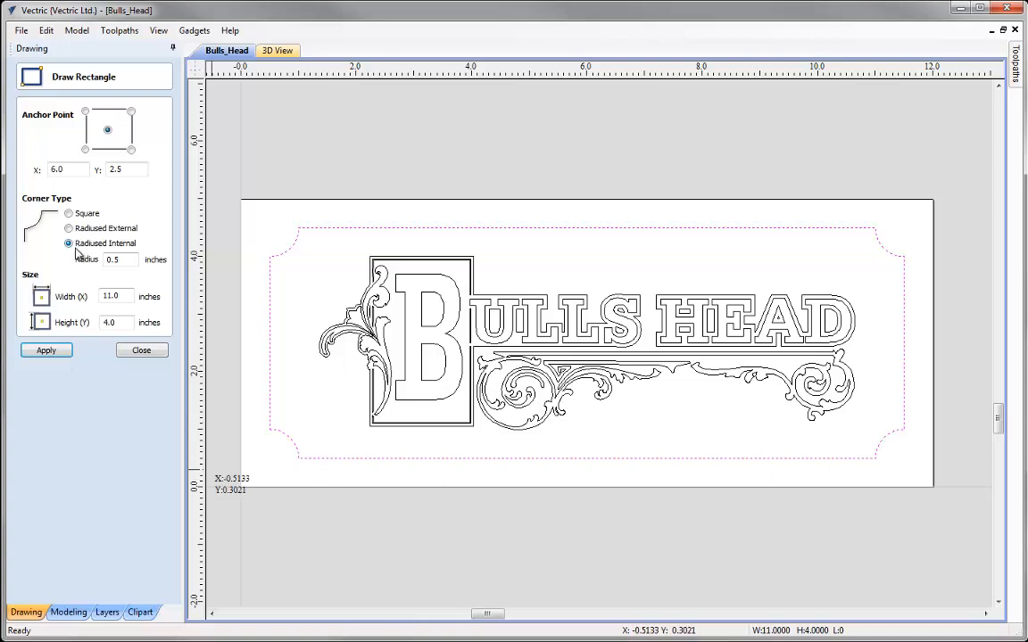
left_click(128, 296)
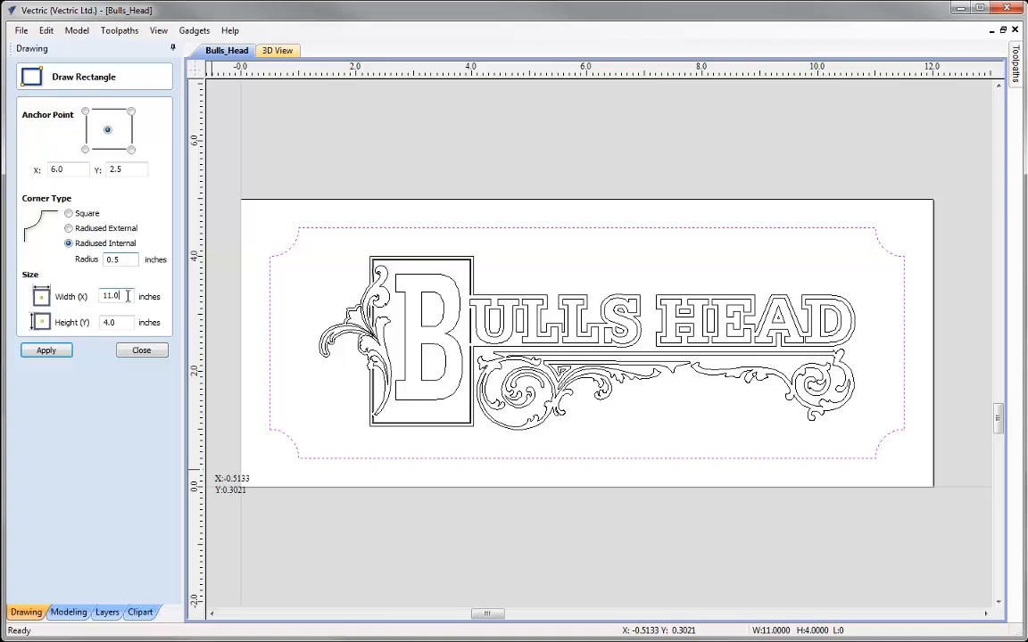
left_click(59, 350)
left_click(134, 351)
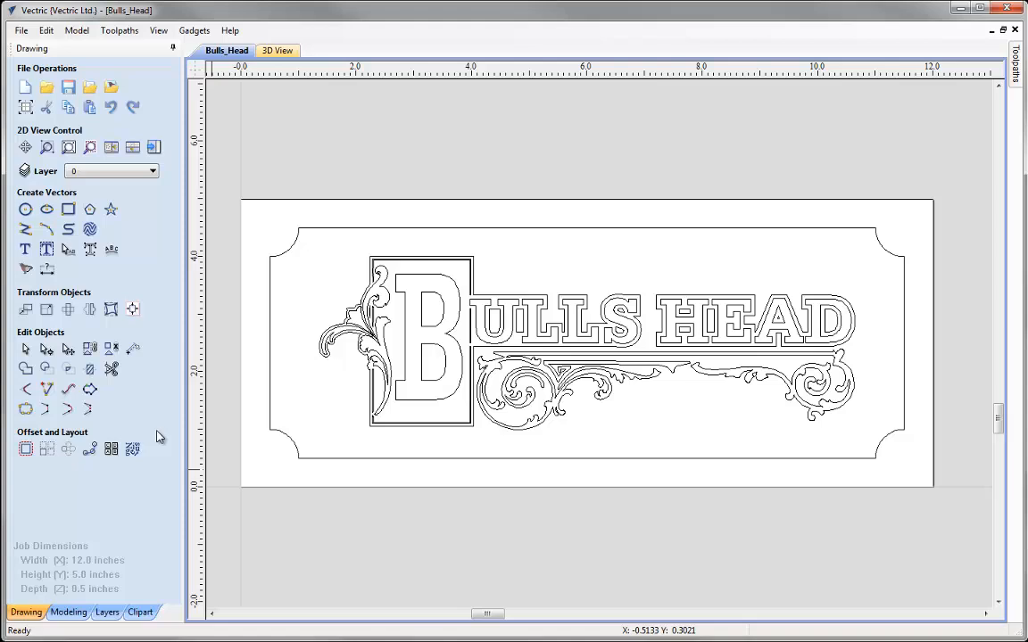
Offset the border inwards by 0.2 inches with sharp offset corners, keeping the original, and deselect it.
left_click(277, 448)
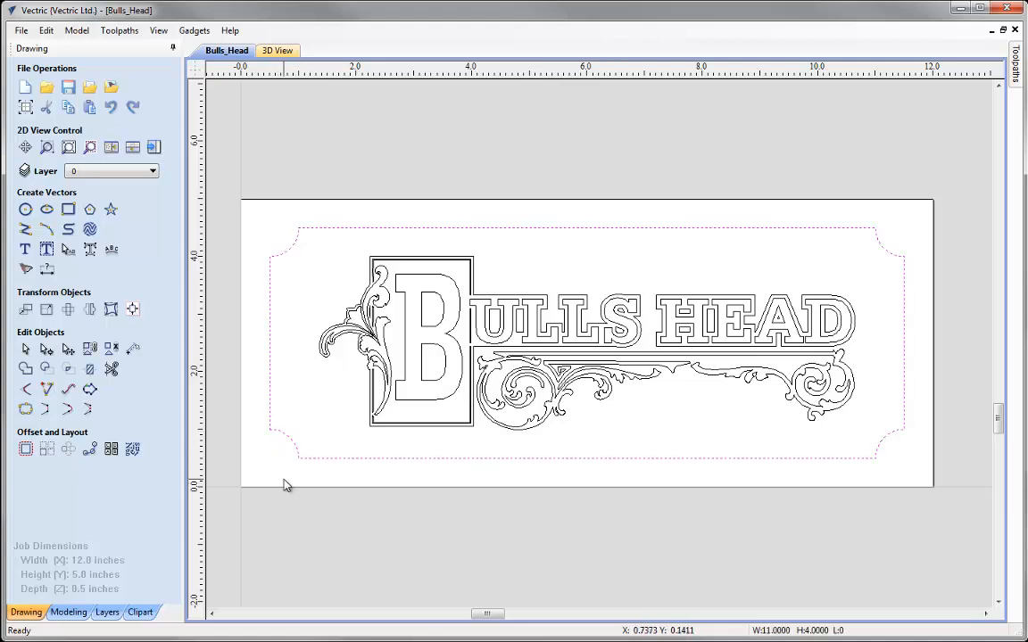
left_click(26, 450)
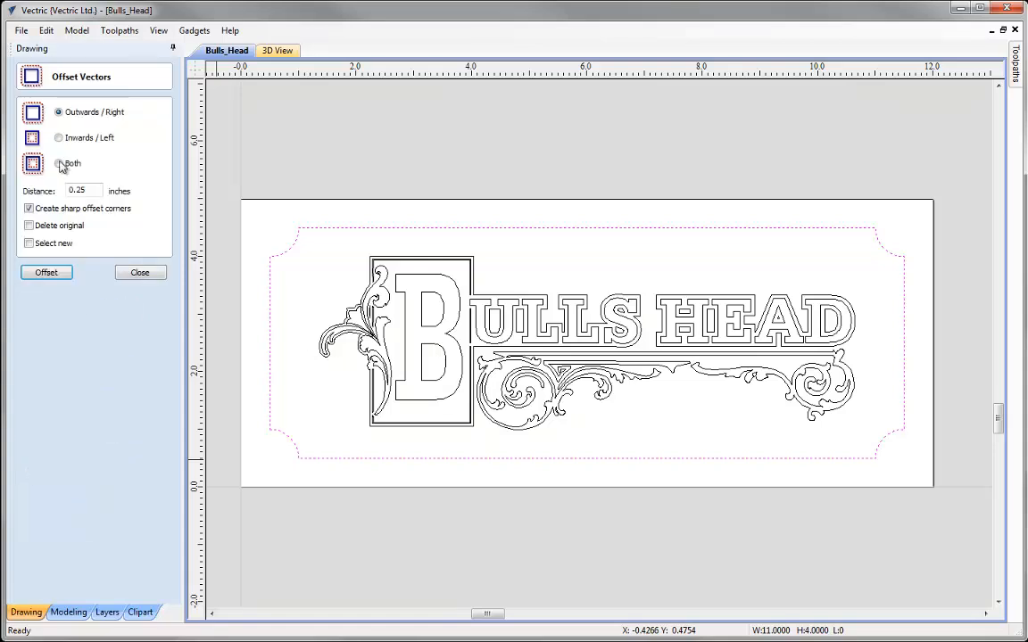
left_click_drag(90, 190, 49, 196)
left_click(49, 274)
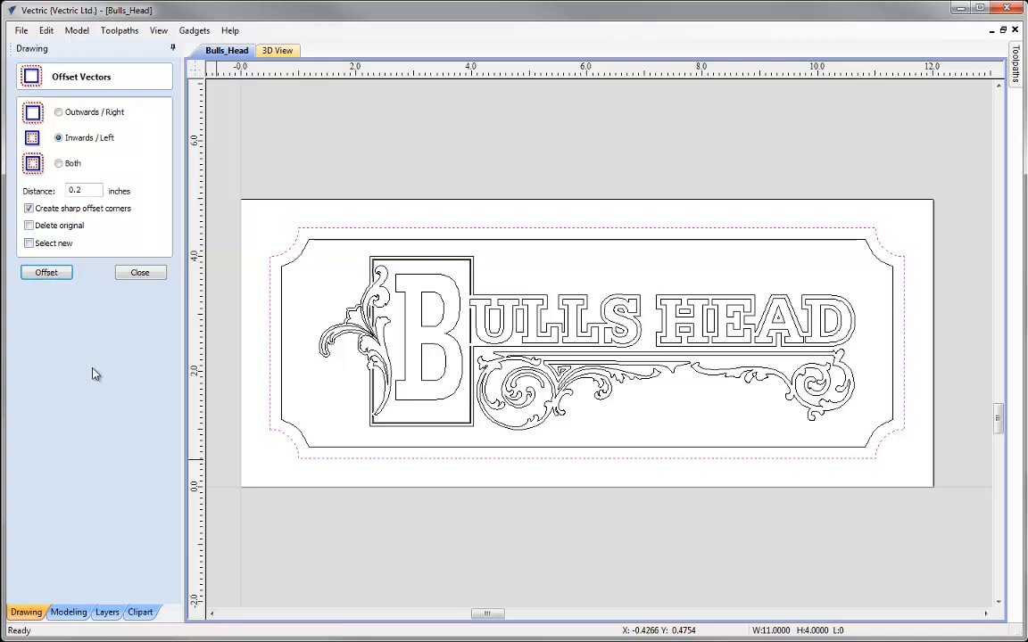
left_click(140, 273)
left_click(277, 350)
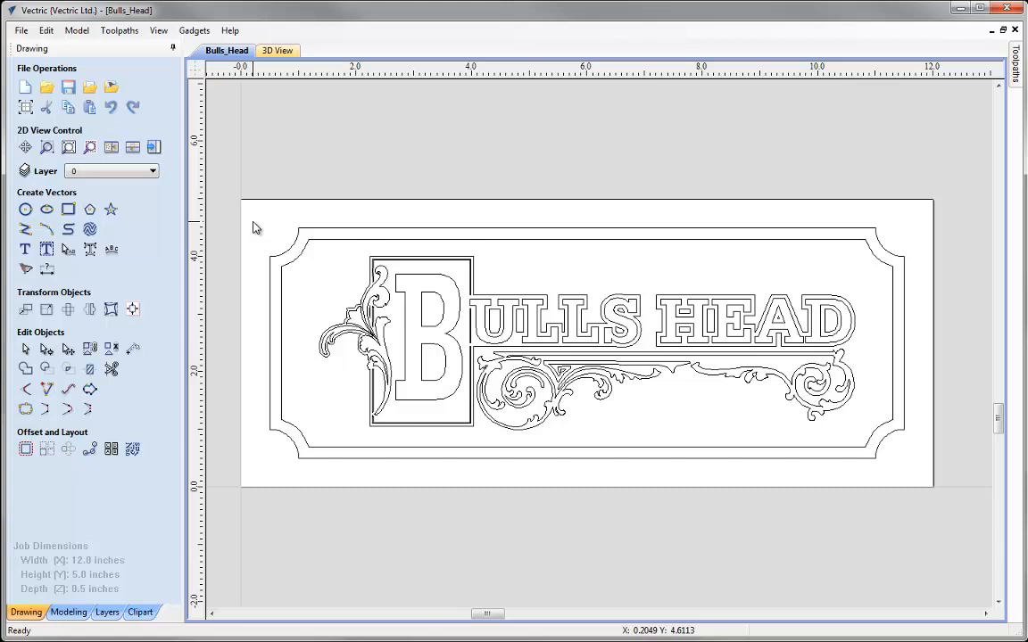
Add the inner border vector to the V-Carve_V90 toolpath's selection and recalculate the toolpath.
left_click(153, 148)
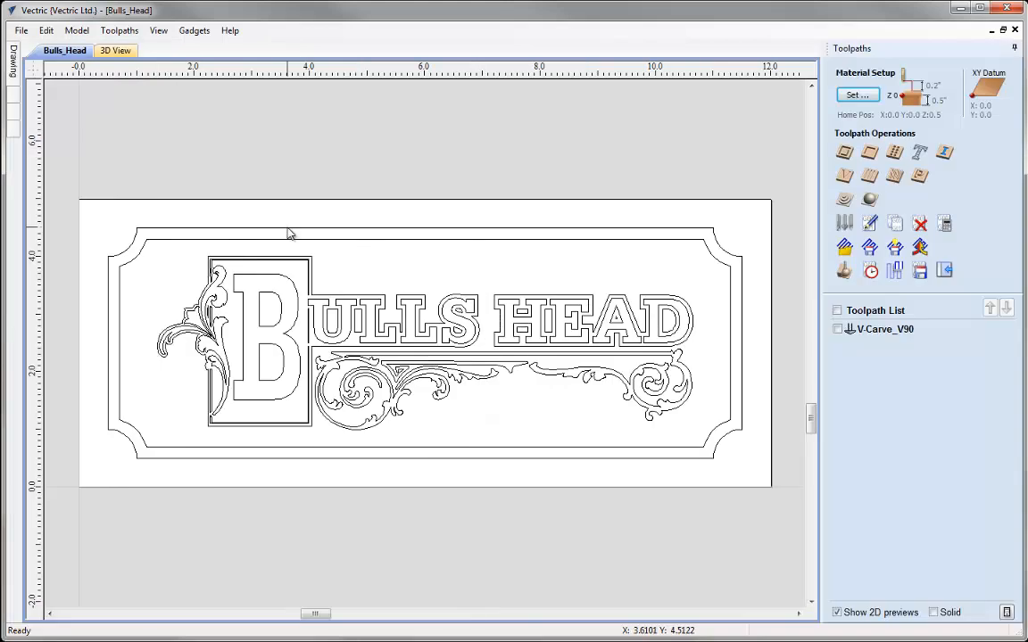
left_click(871, 337)
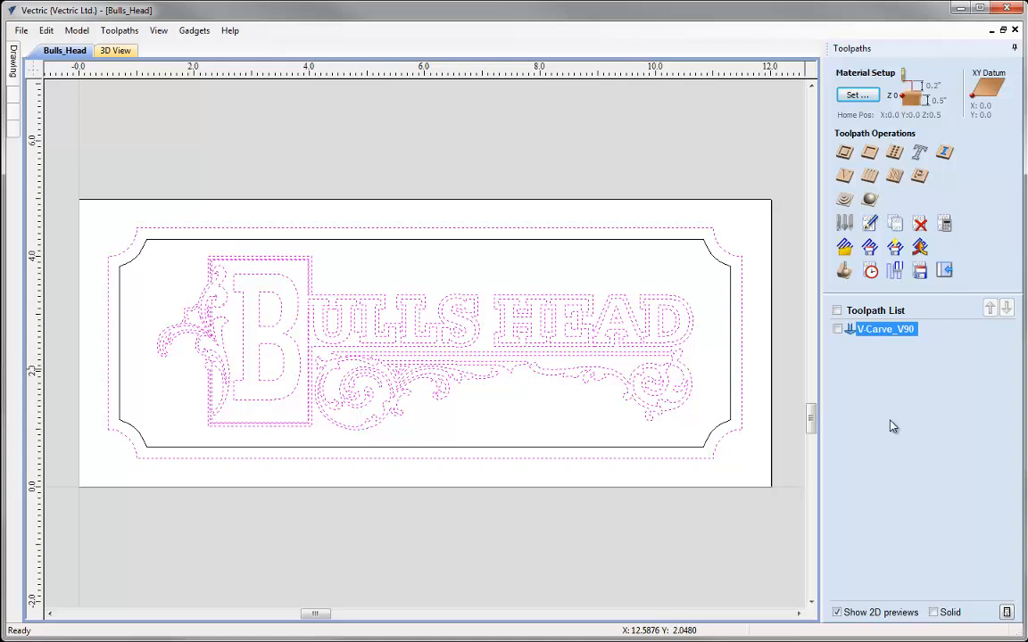
left_click(871, 225)
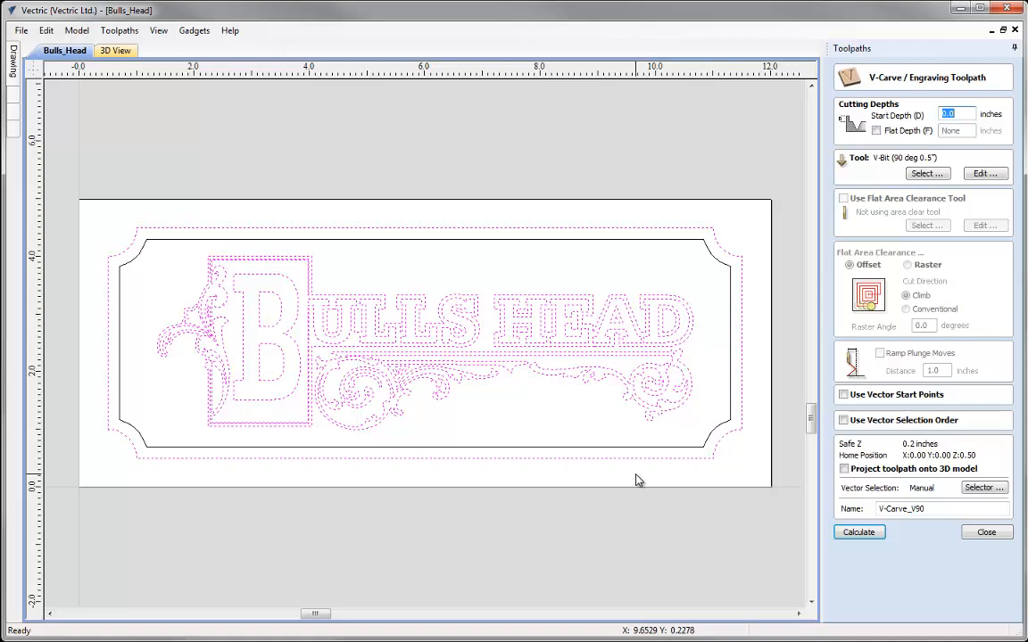
left_click(688, 242, "shift")
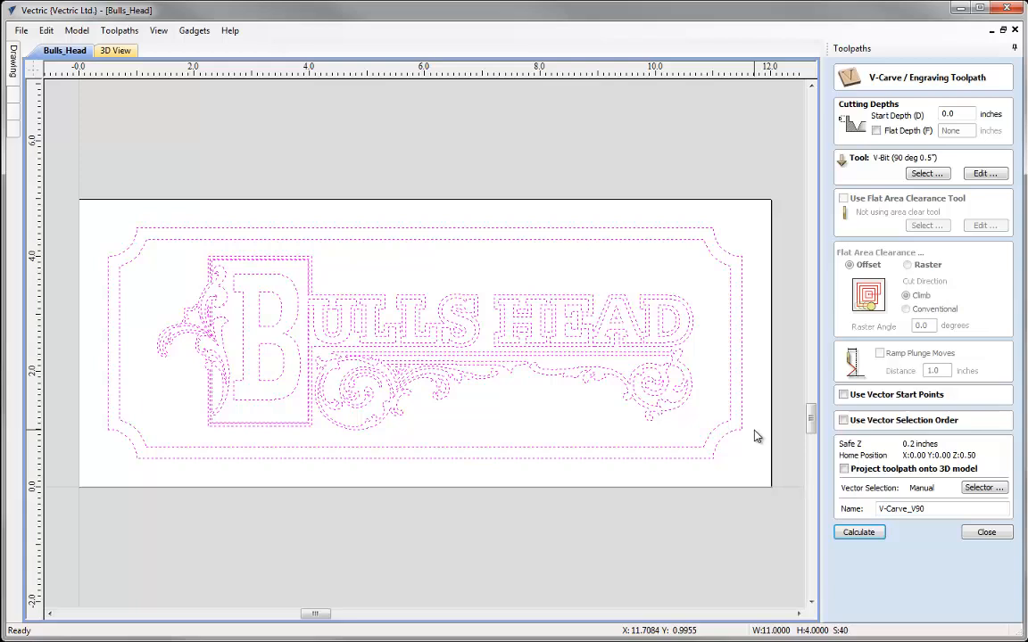
left_click(859, 533)
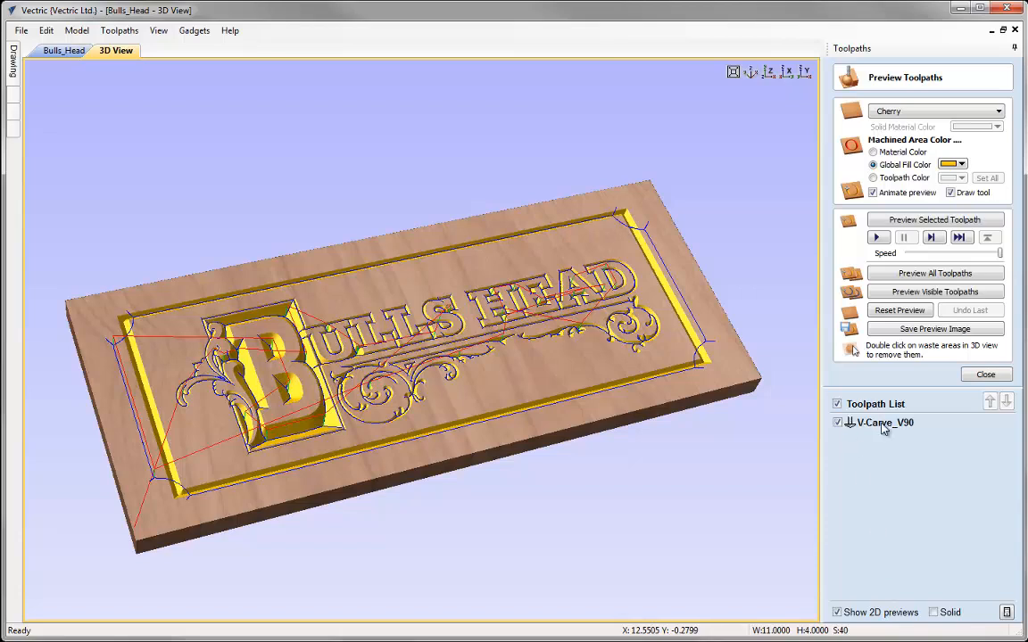
Reset the cutting preview, simulate the V-Carve_V90 toolpath again, and inspect the new border from above and at an angle.
mouse_move(884, 428)
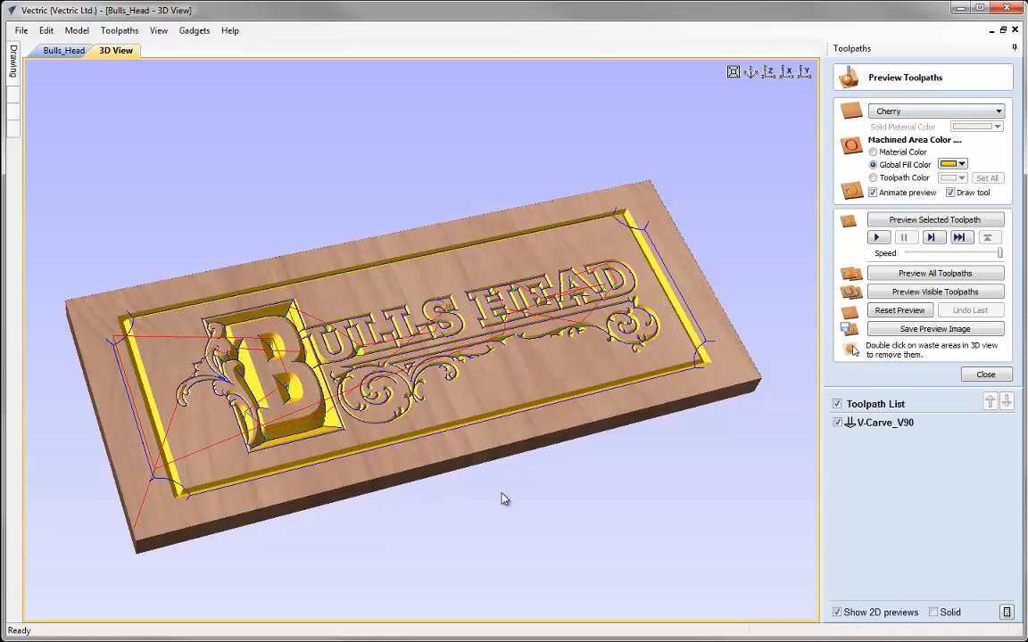
left_click(903, 309)
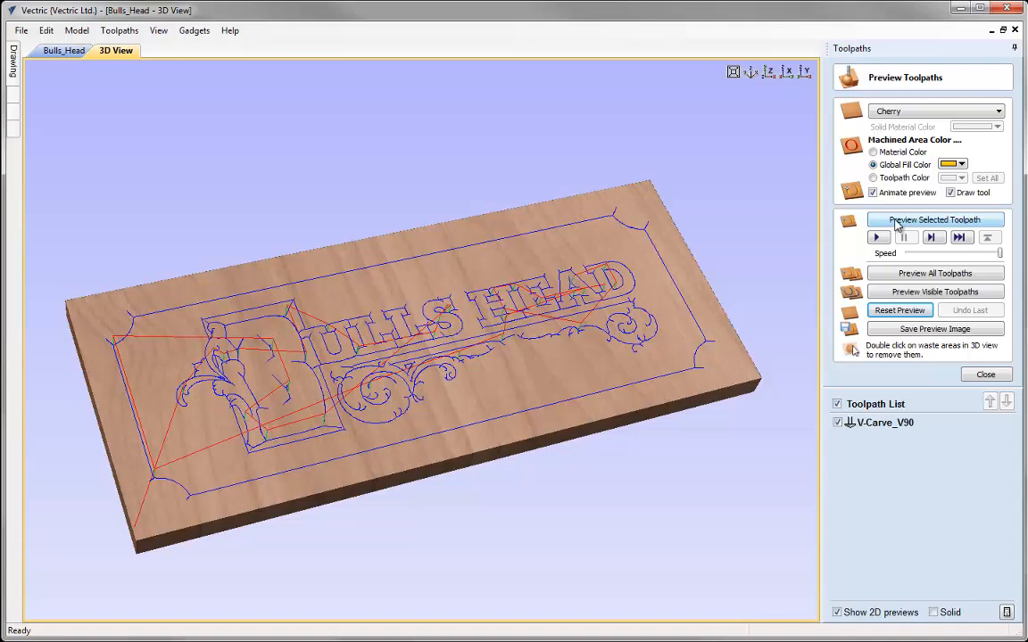
left_click(898, 221)
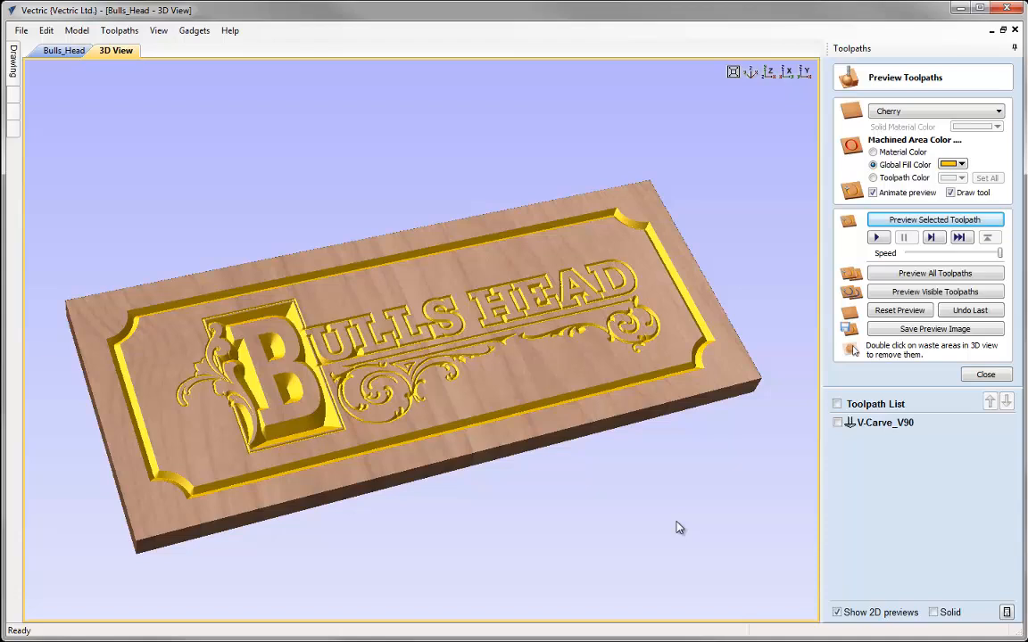
left_click(768, 73)
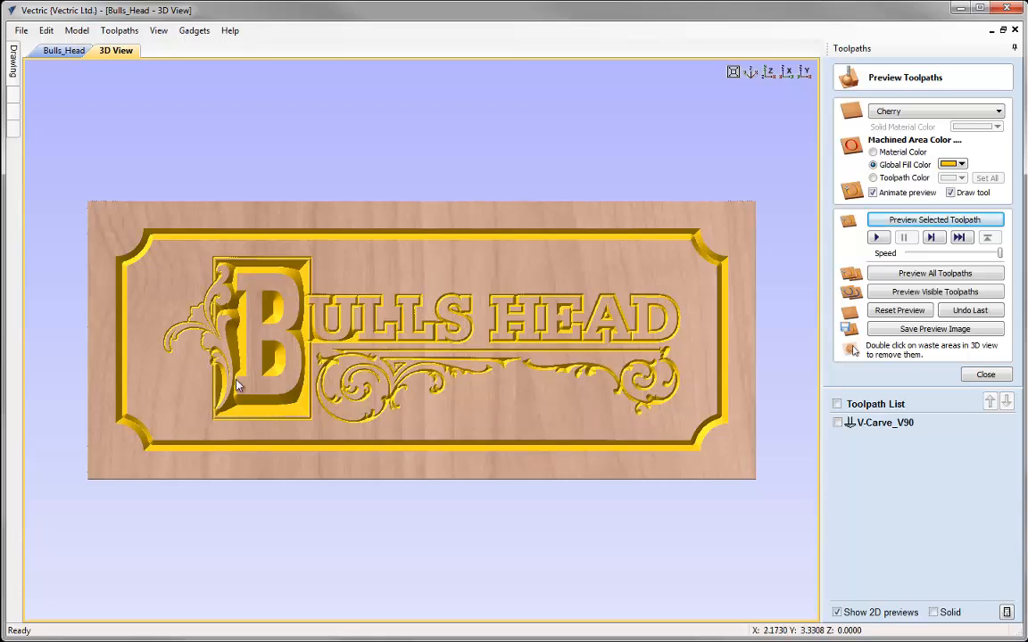
left_click_drag(431, 554, 511, 557)
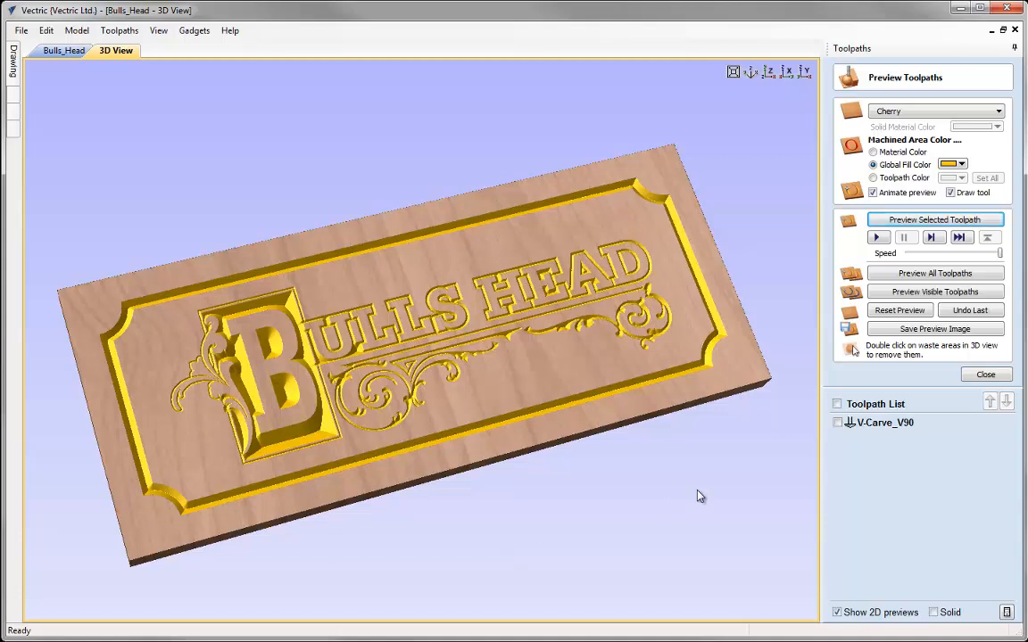
left_click(984, 376)
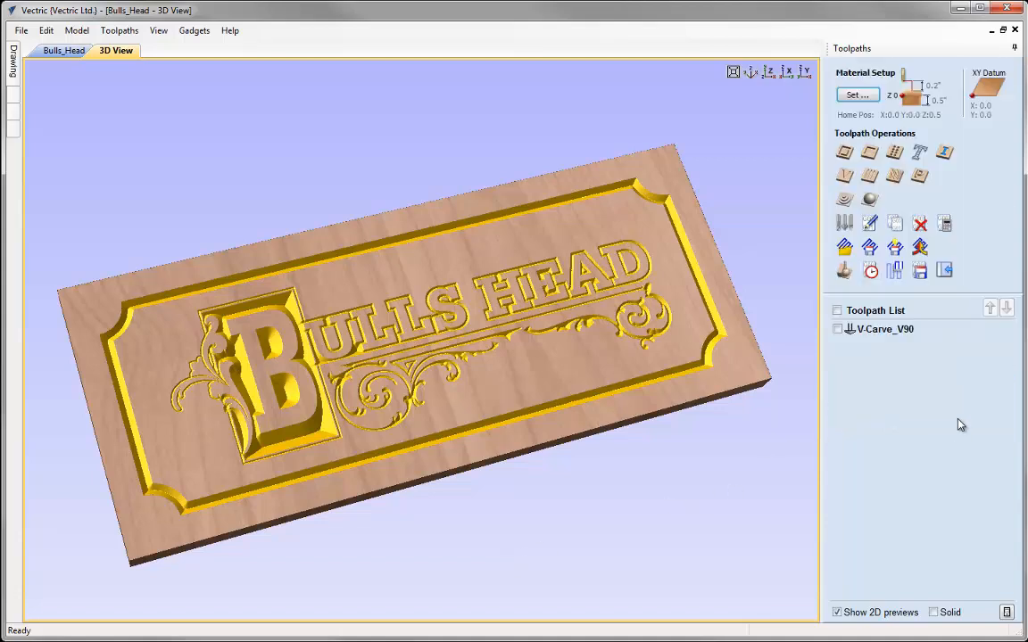
Select all the lettering and scrollwork inside the border and move it by a relative X distance of -0.25 inches.
left_click(944, 270)
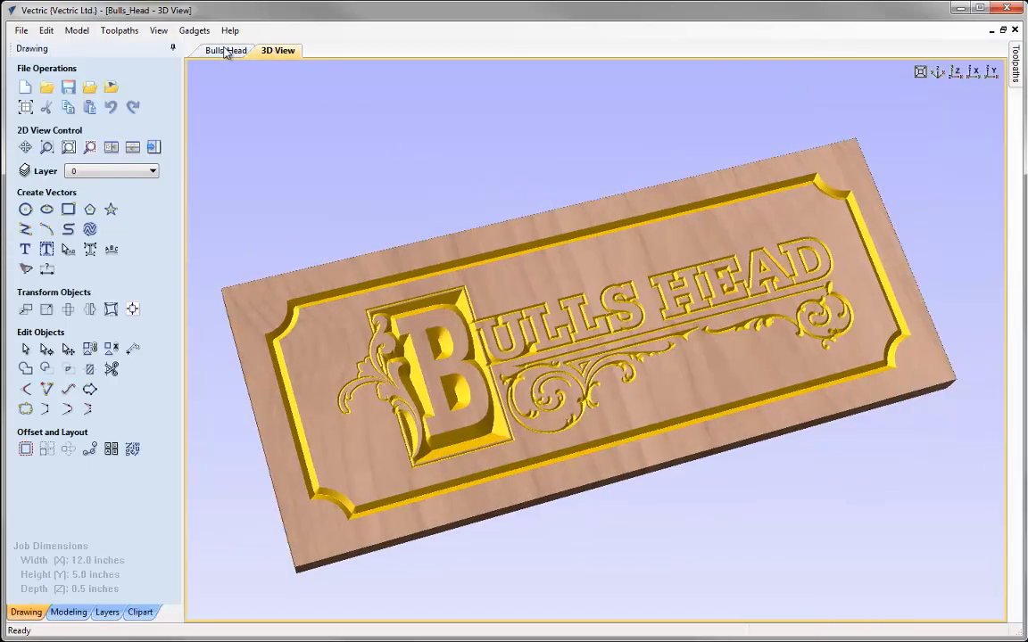
left_click(226, 50)
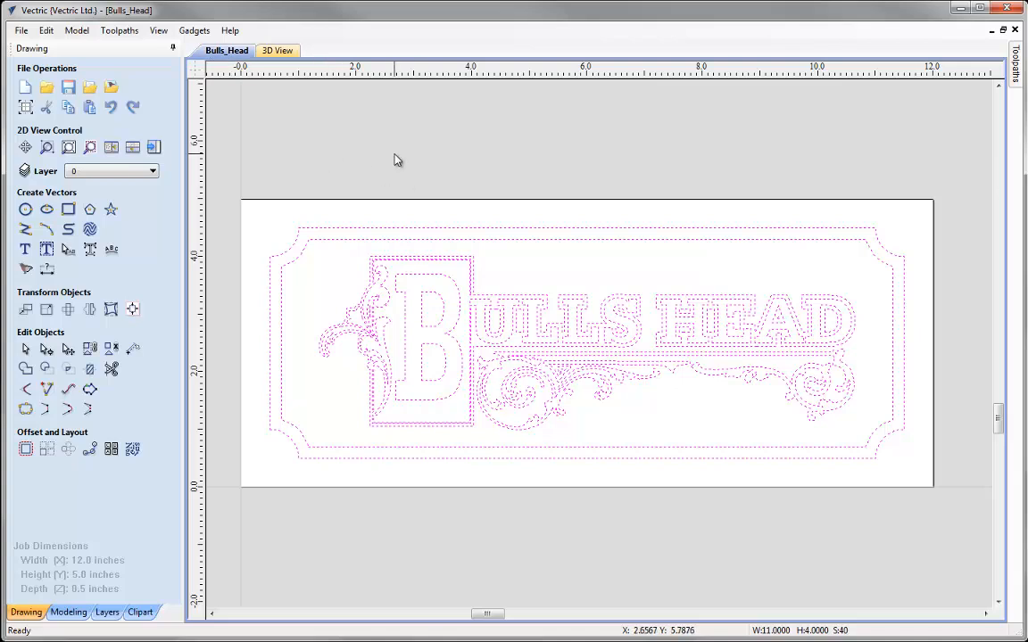
left_click(406, 215)
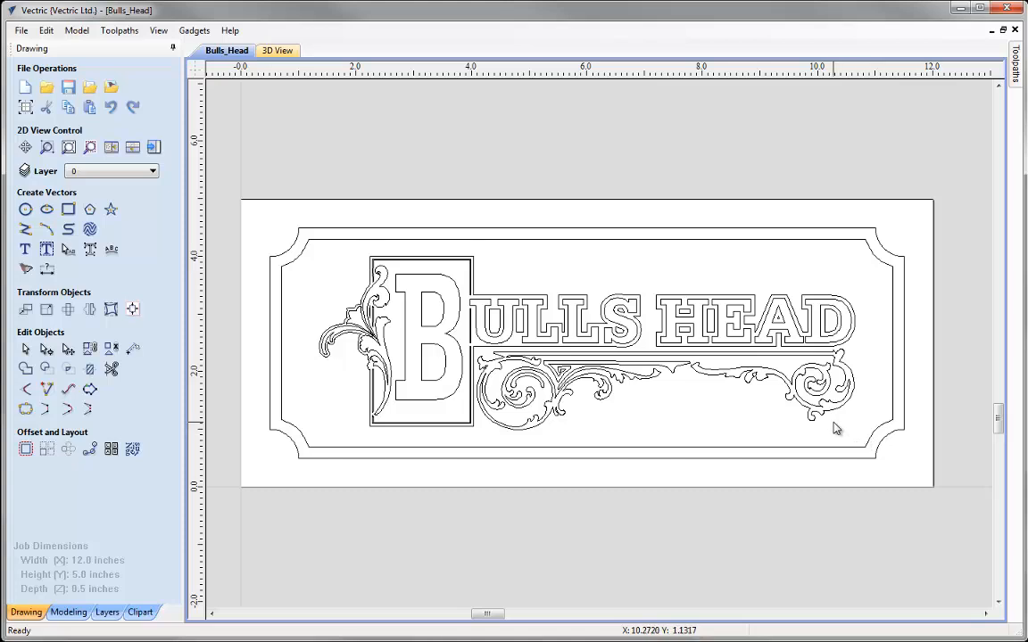
left_click_drag(834, 421, 330, 272)
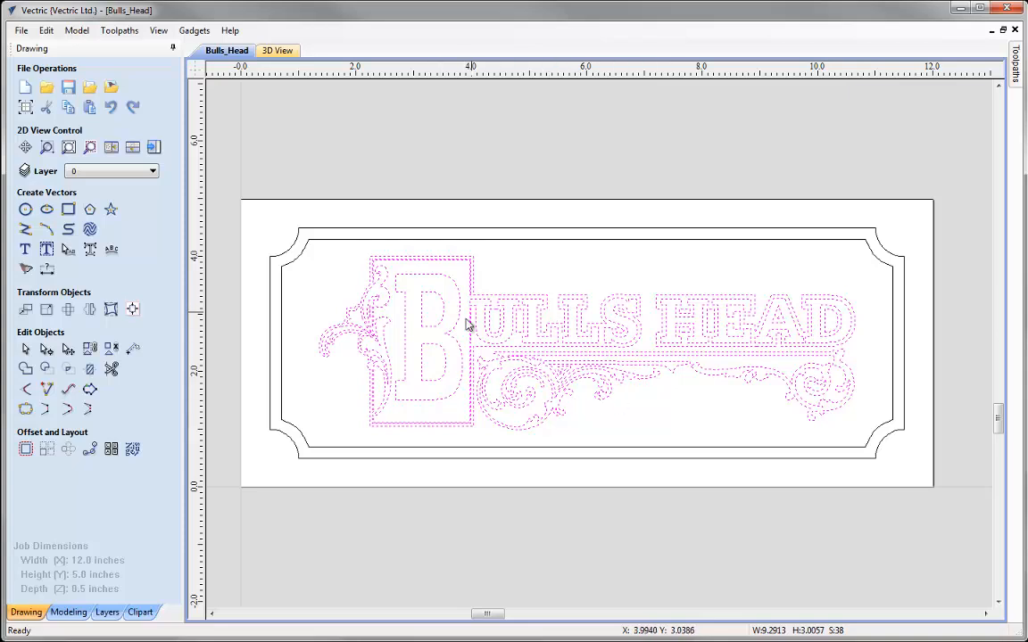
left_click(25, 309)
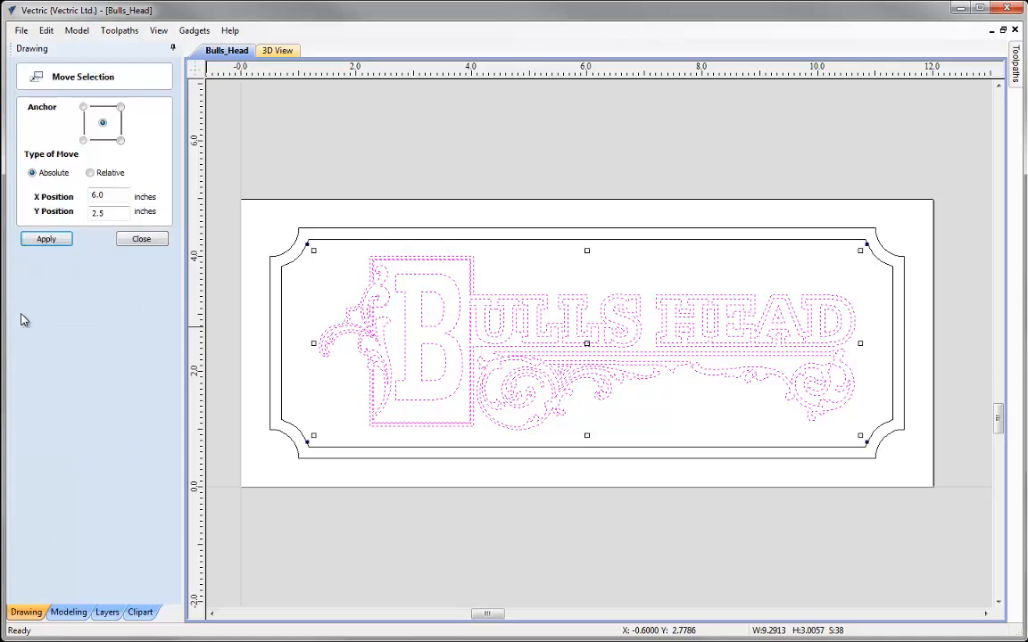
left_click(90, 173)
left_click_drag(112, 194, 61, 194)
type("-0")
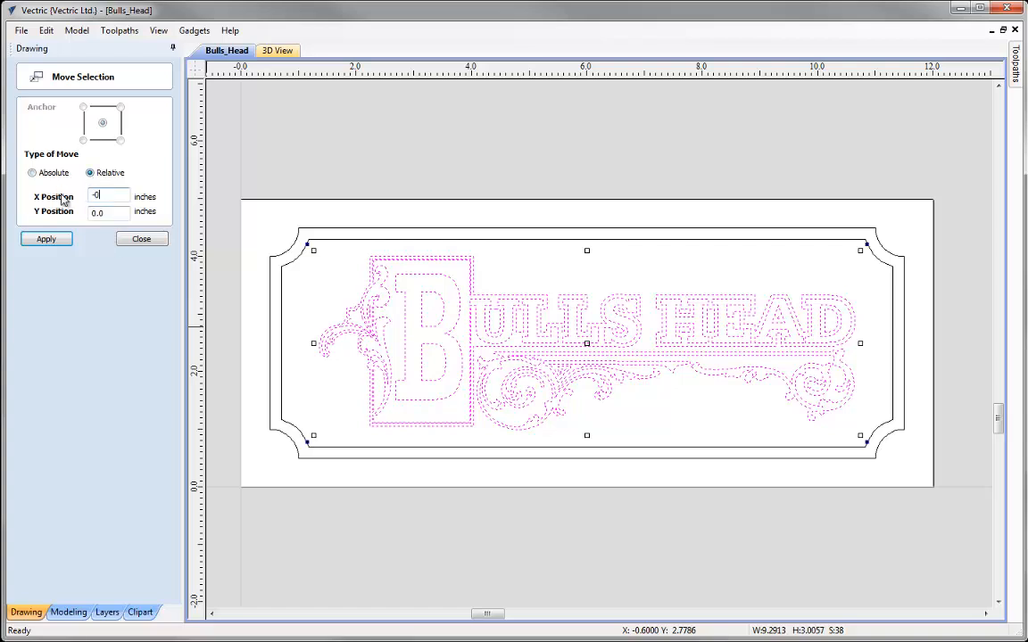
type(".25")
left_click(46, 239)
left_click(135, 239)
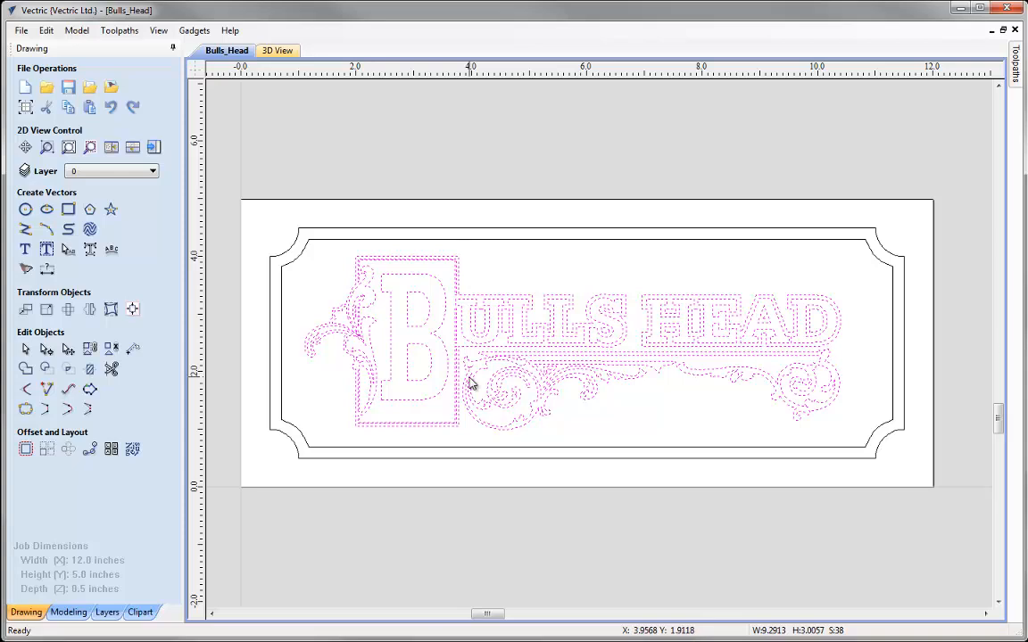
Stretch the selected artwork freehand to about 9.65 inches wide and reposition it horizontally within the border.
left_click(68, 351)
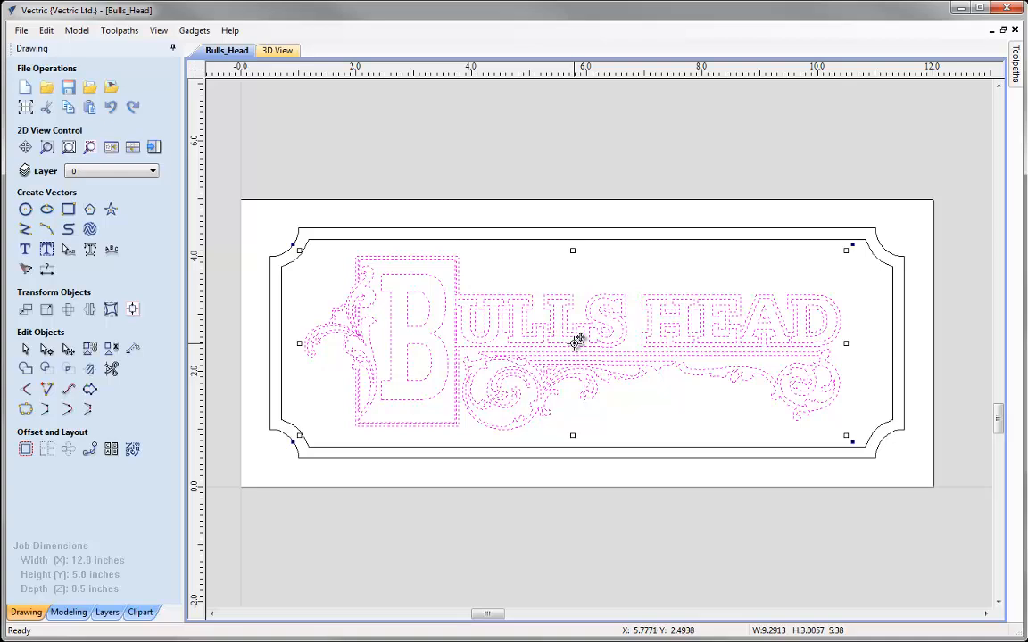
mouse_move(580, 342)
left_mouse_down()
mouse_move(555, 351)
mouse_move(613, 352)
mouse_move(564, 349)
mouse_move(588, 349)
mouse_move(585, 254)
mouse_move(581, 359)
mouse_move(569, 353)
mouse_move(583, 348)
mouse_move(570, 353)
mouse_move(568, 342)
left_mouse_up()
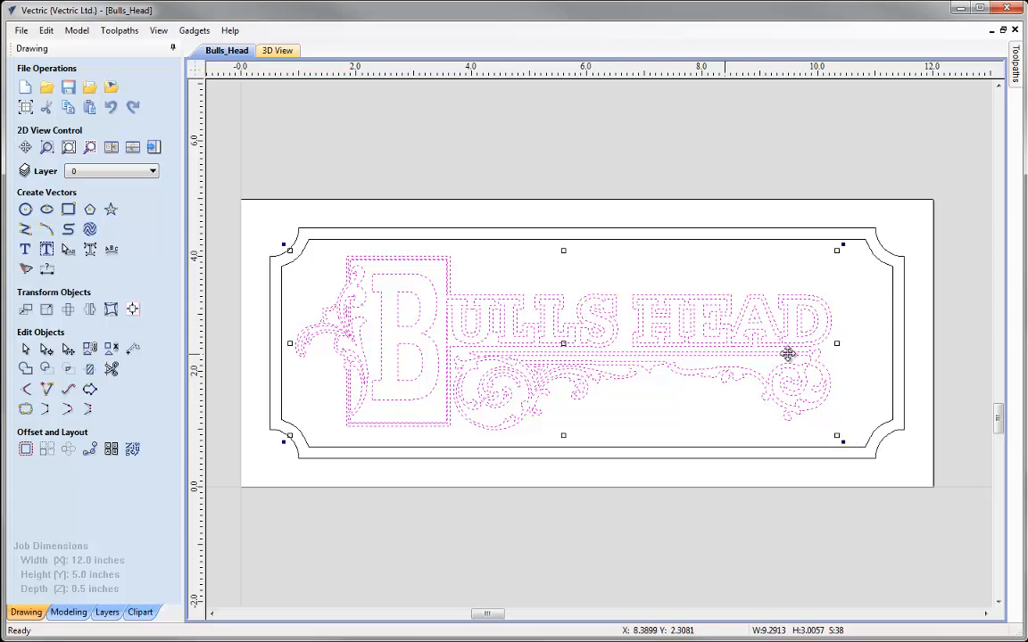
left_click_drag(841, 343, 859, 341)
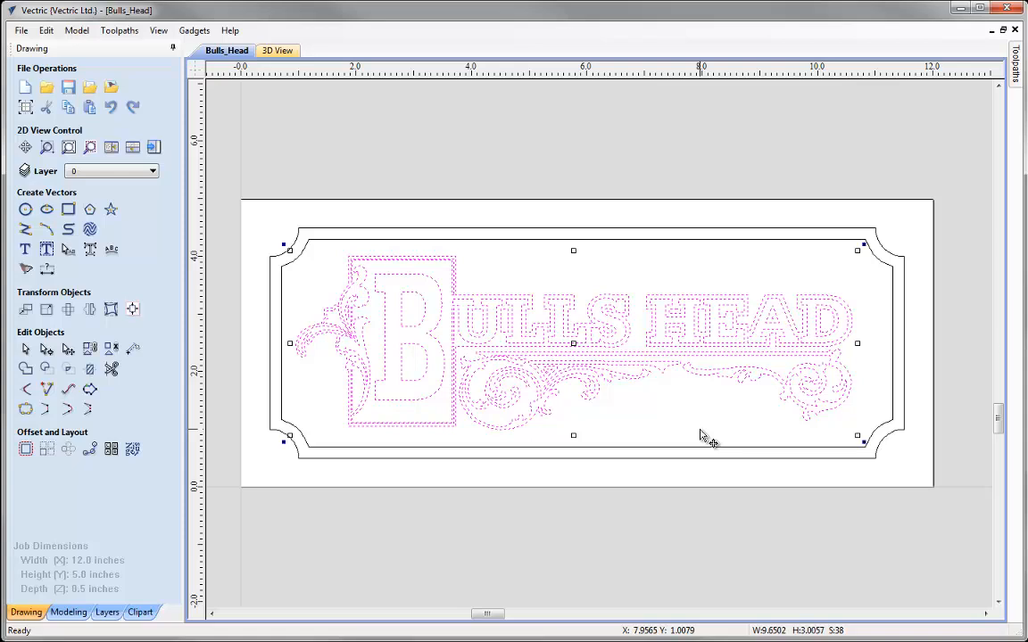
left_click_drag(576, 350, 579, 352)
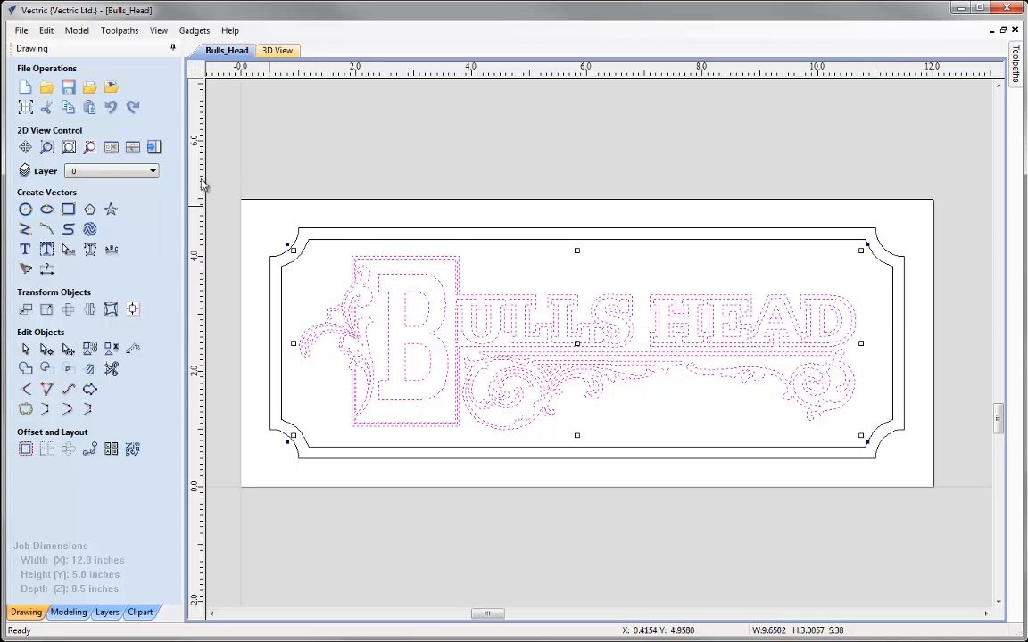
Recalculate the V-Carve_V90 toolpath for the repositioned artwork and rerun its cutting preview on reset material.
left_click(153, 148)
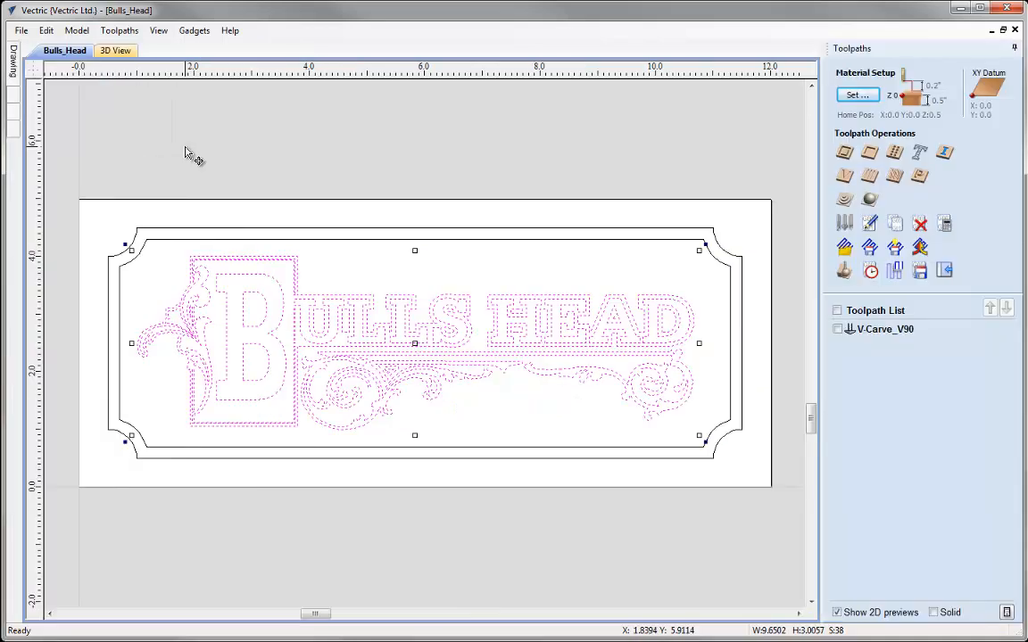
left_click(885, 330)
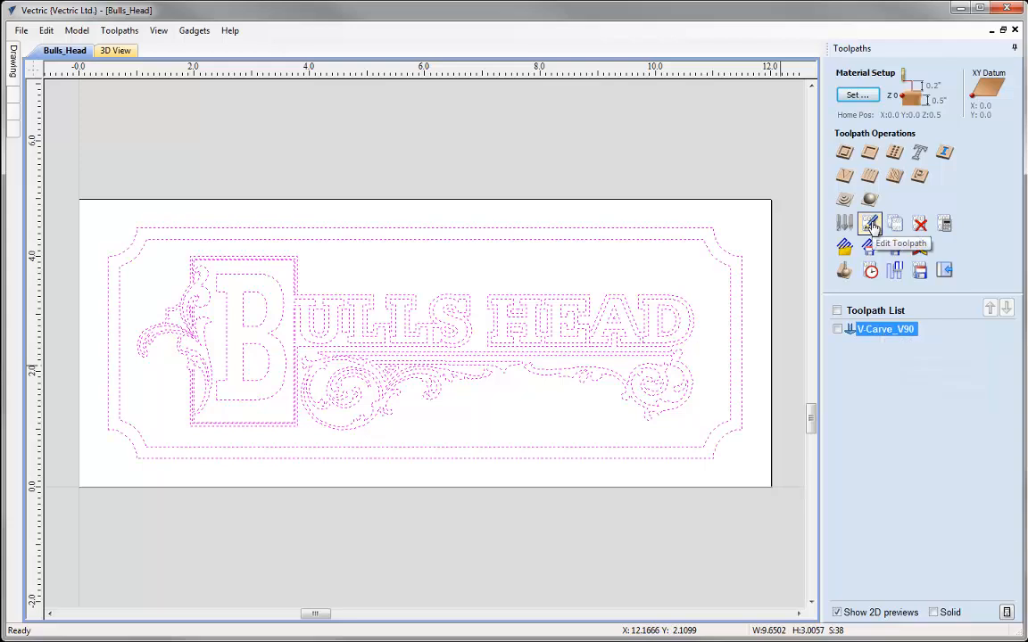
left_click(870, 225)
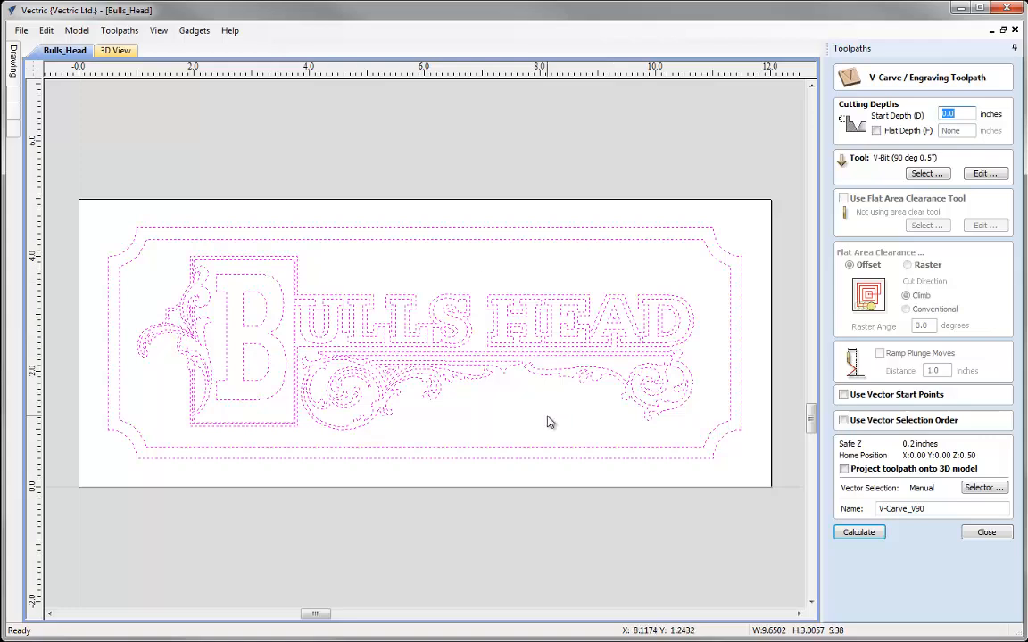
left_click(859, 534)
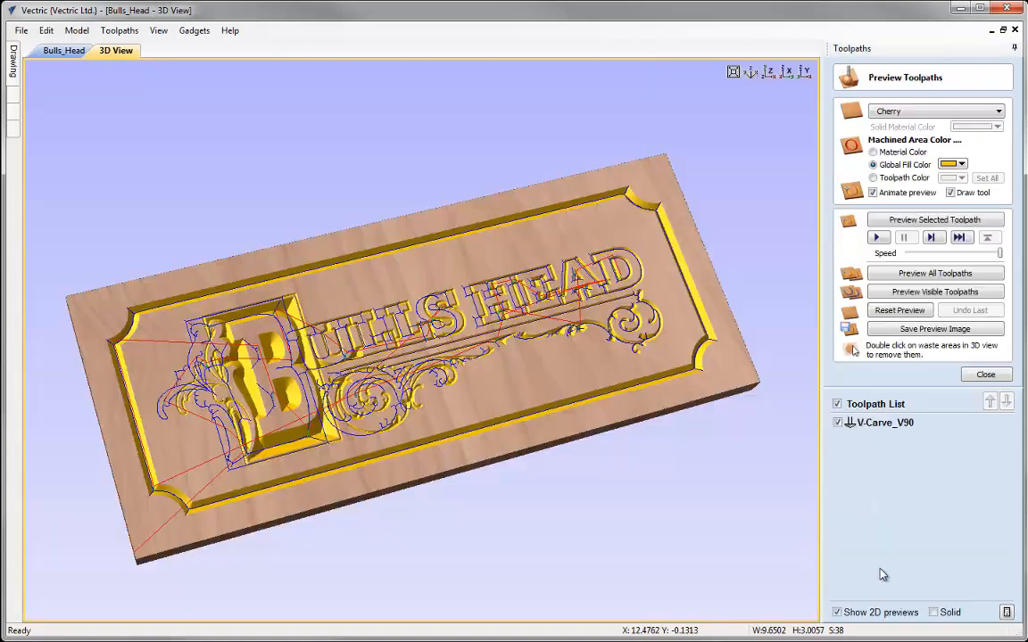
left_click(900, 310)
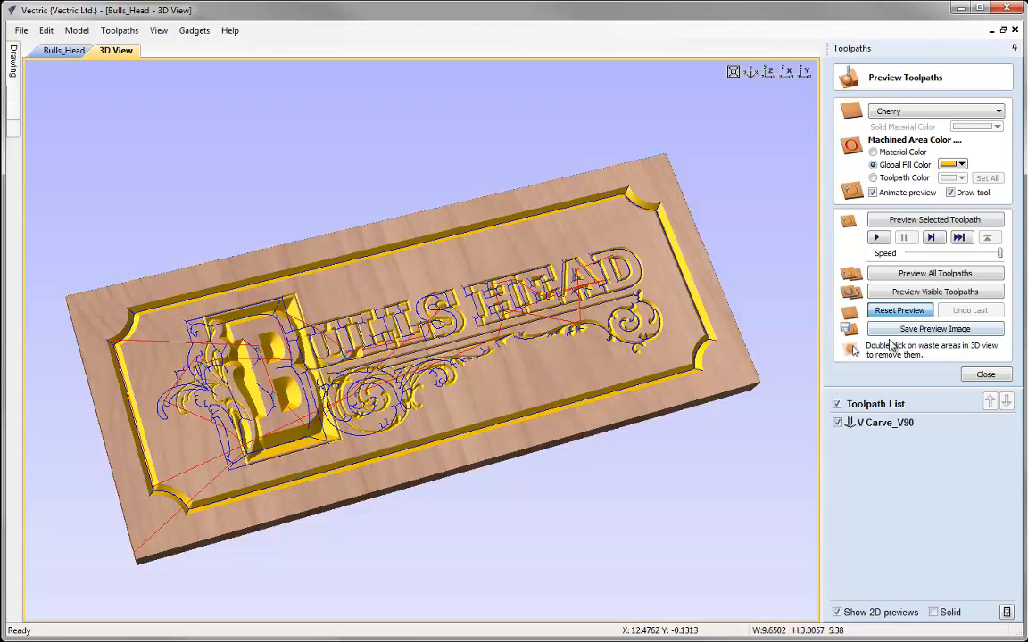
left_click(924, 224)
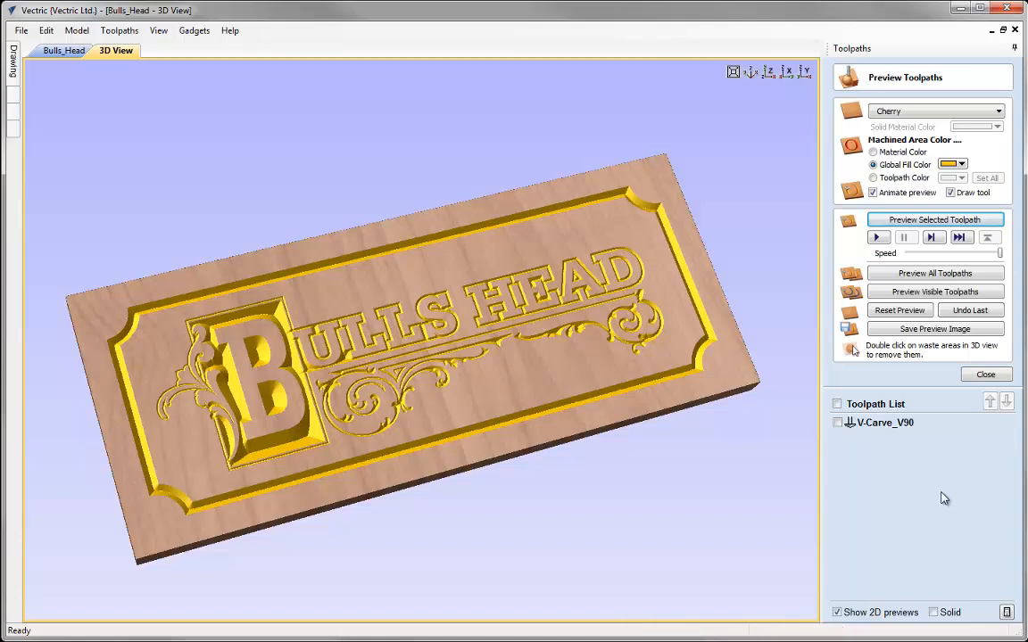
Leave the preview and check the output options and post processor for saving the V-Carve_V90 toolpath.
left_click(971, 378)
left_click(920, 271)
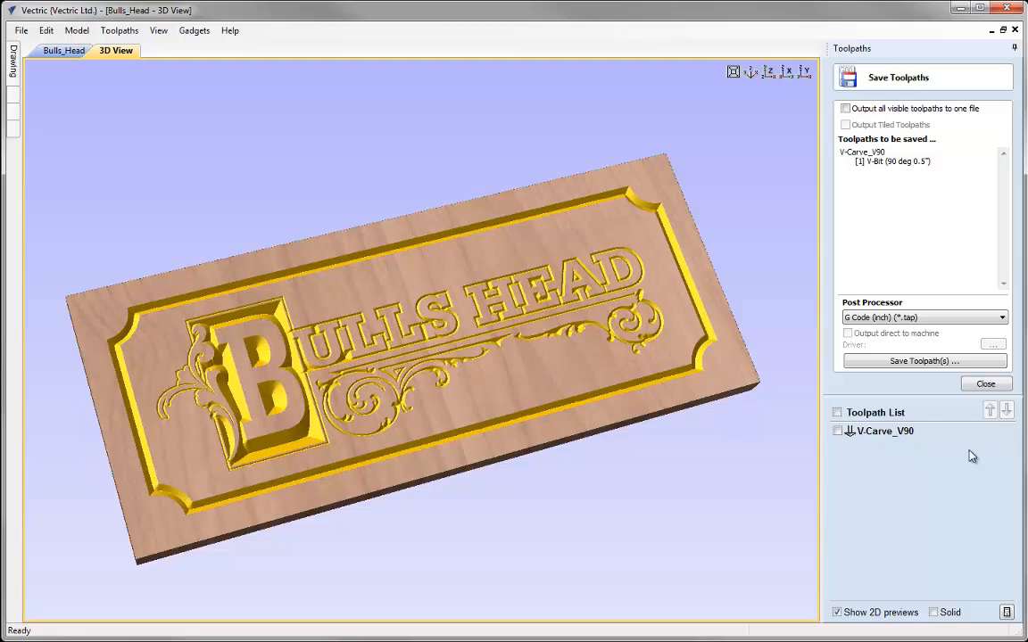
left_click(985, 386)
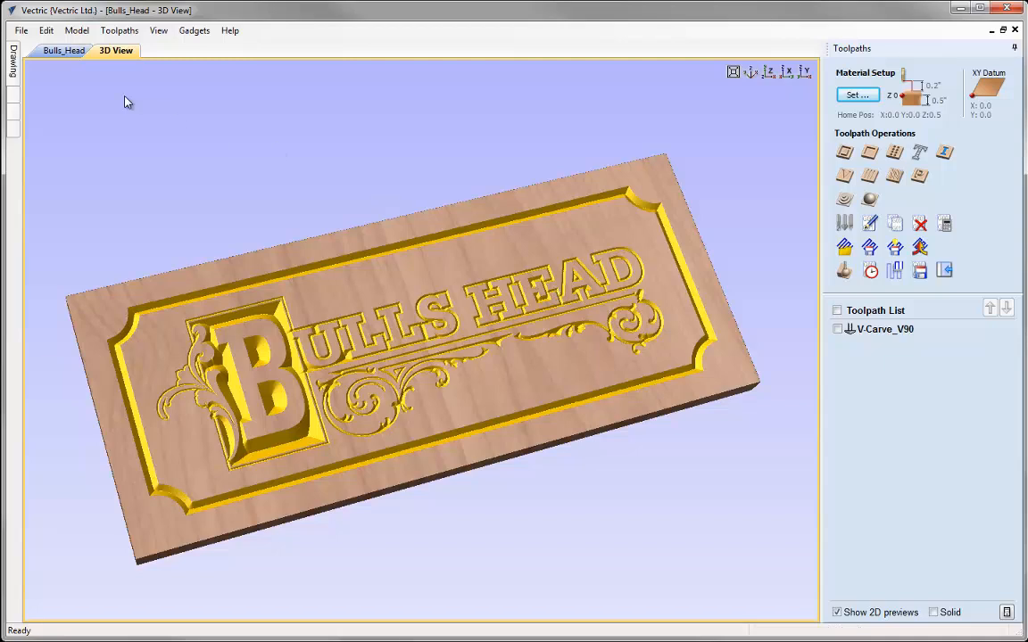
Save the job as BullsHead_TOOLPATH.crv in the BullsHead_FILES folder.
left_click(22, 30)
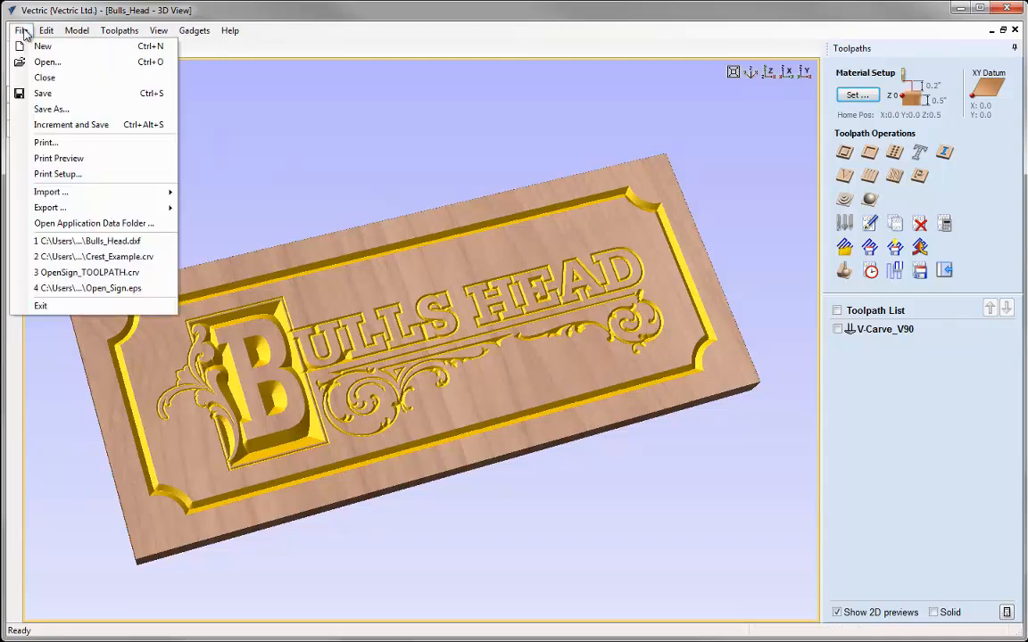
left_click(42, 114)
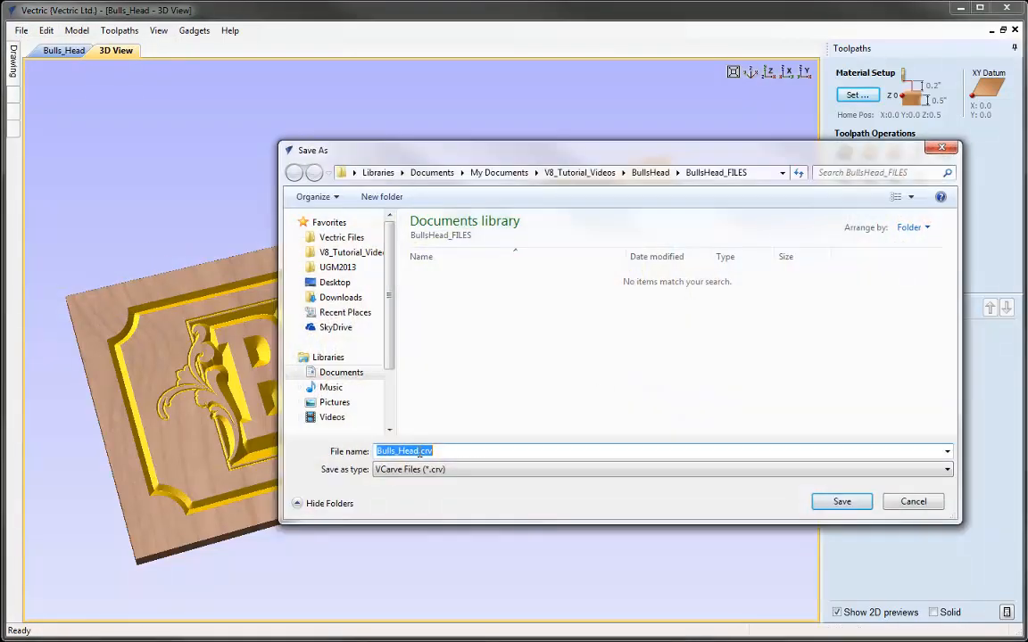
left_click(417, 452)
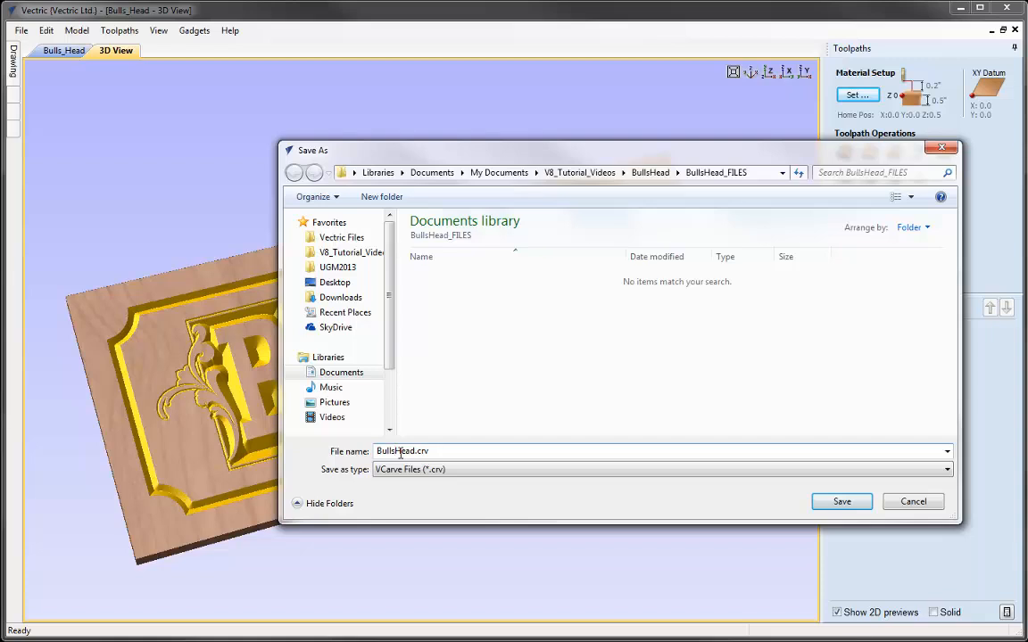
type("_TOOLPATH")
left_click(841, 501)
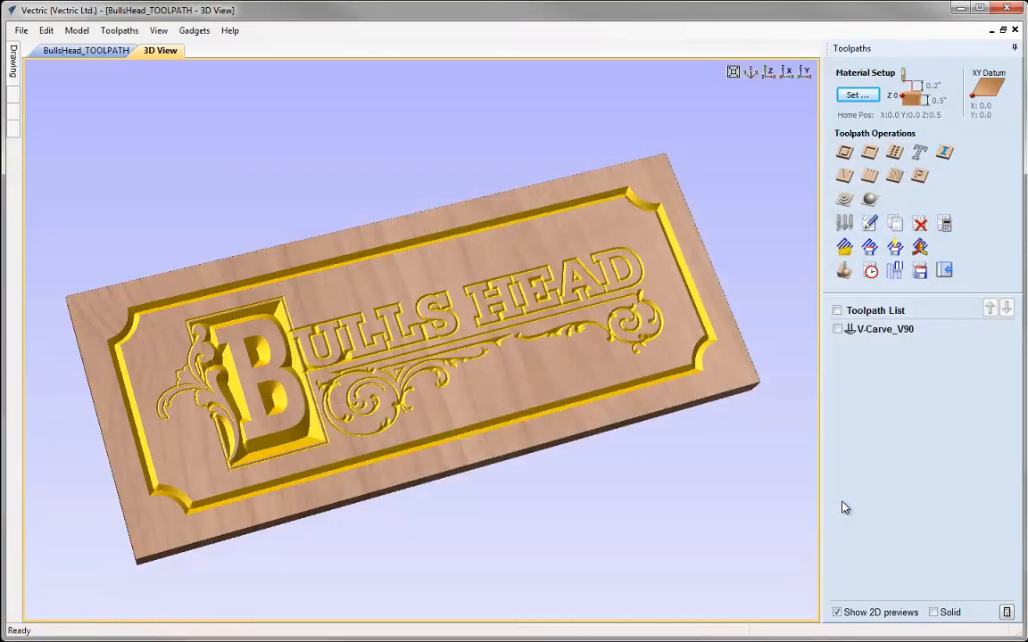